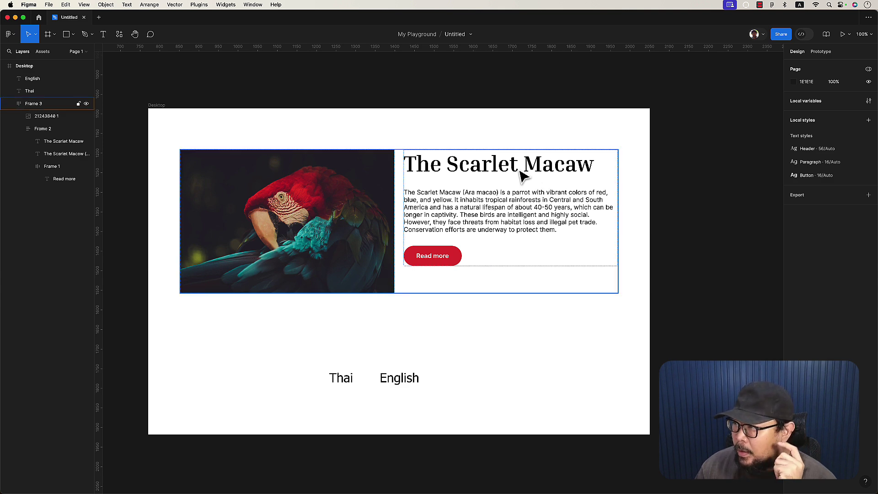
# Step: Turn on wrap for the Scarlet Macaw card's auto layout and resize its edge to test the wrapping
pyautogui.click(348, 240)
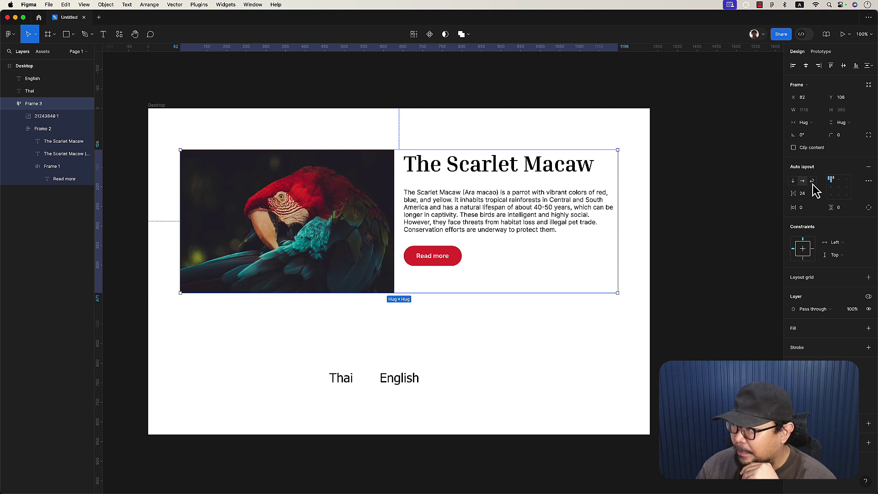
pyautogui.click(812, 181)
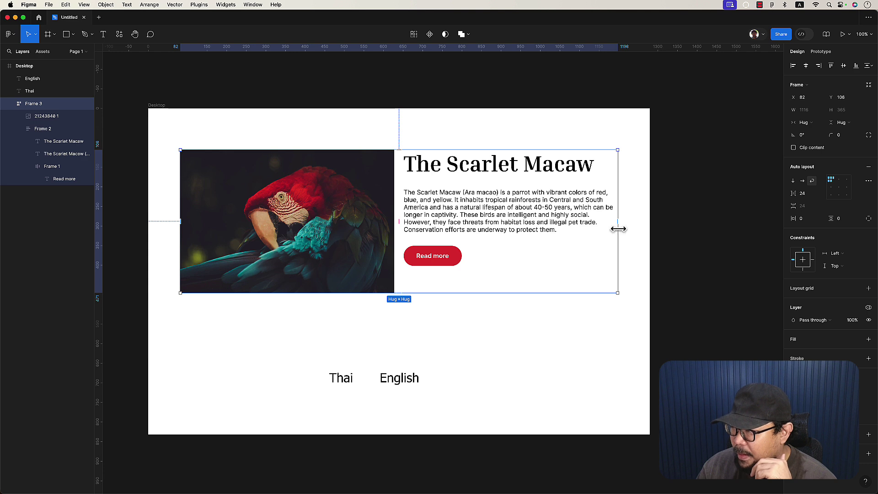
pyautogui.moveTo(618, 229); pyautogui.dragTo(596, 230)
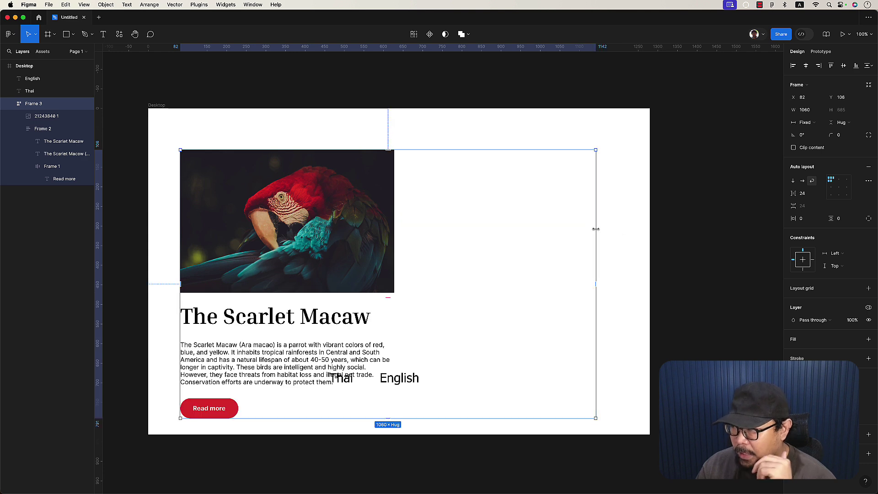
# Step: Restore the card's width to Hug contents and bring up the frame size presets
pyautogui.doubleClick(596, 229)
pyautogui.hscroll(1, 665, 242)
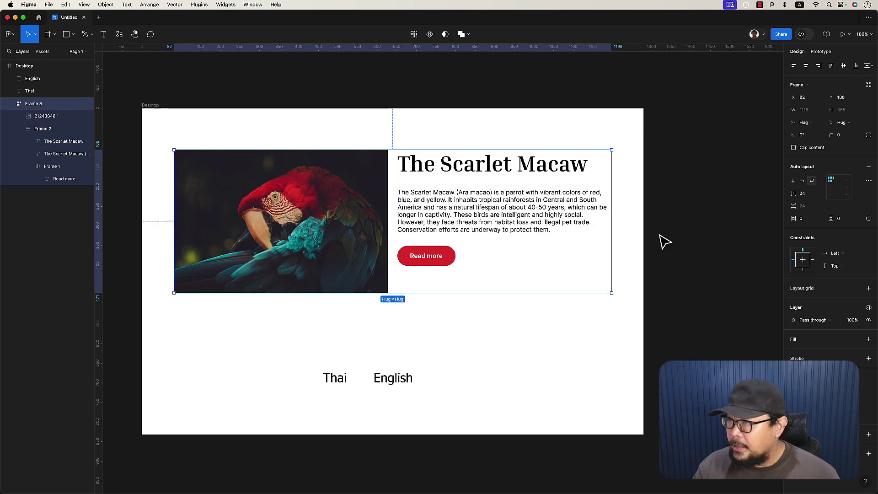
pyautogui.hscroll(5, 665, 242)
pyautogui.press('f')
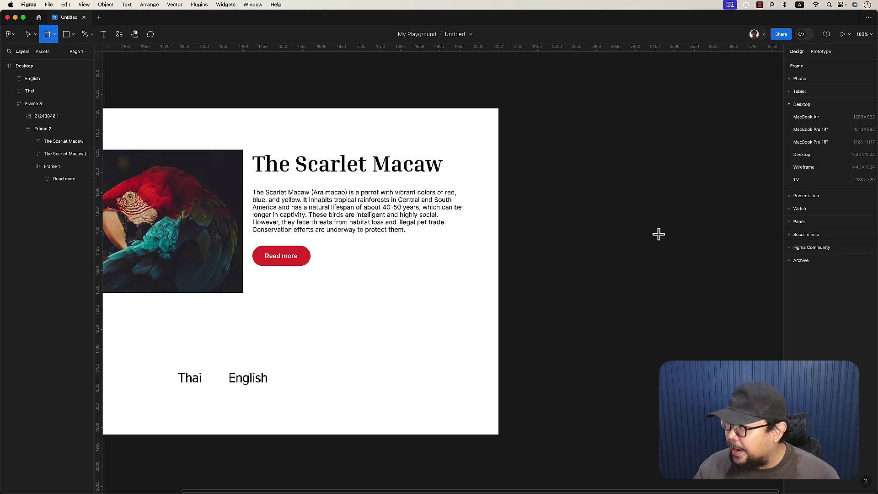
# Step: Add a 375×812 iPhone 13 mini frame from the Phone presets
pyautogui.click(789, 79)
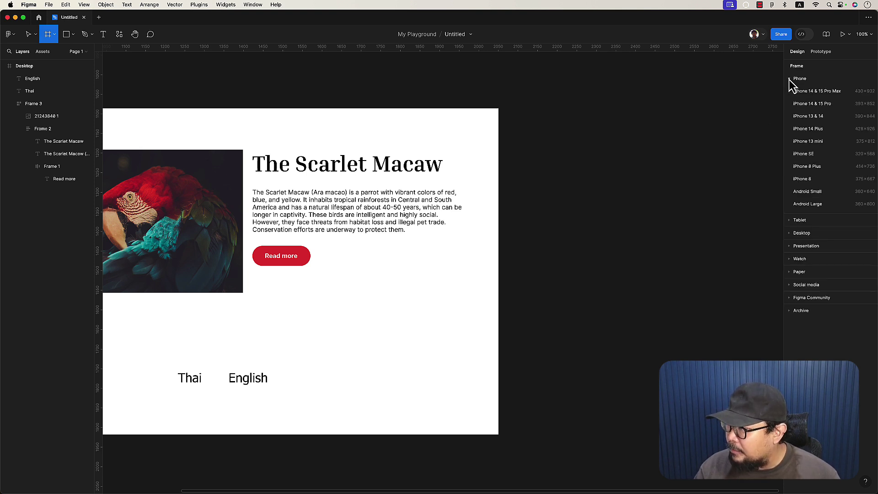
pyautogui.click(807, 141)
pyautogui.hscroll(3, 490, 220)
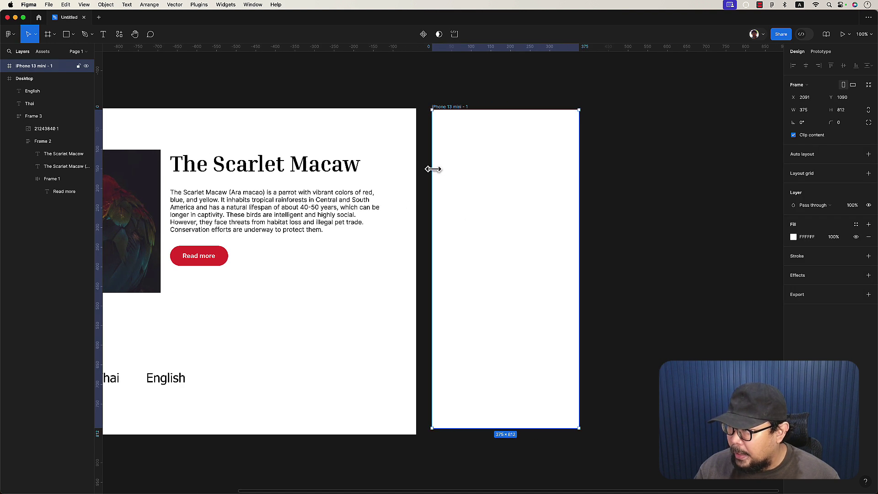
# Step: Rename the new frame 'Mobile' and move it to the right of the Desktop frame
pyautogui.doubleClick(452, 107)
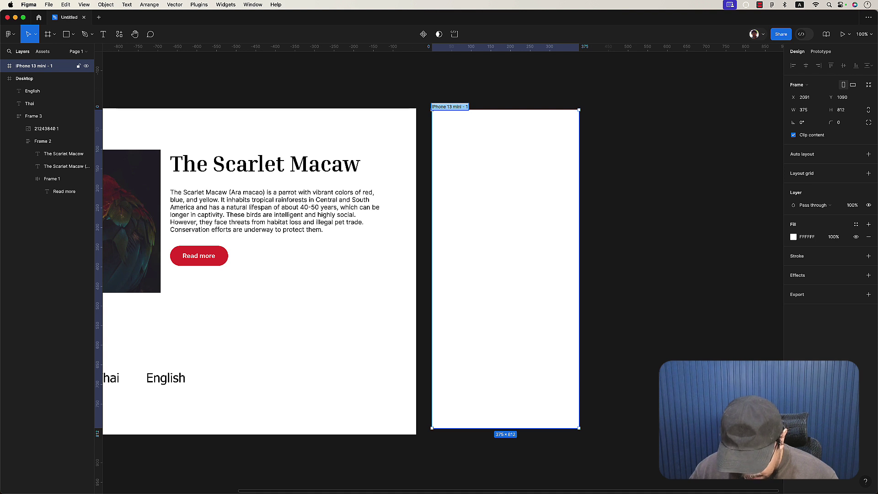
pyautogui.write('Mobile')
pyautogui.press('Return')
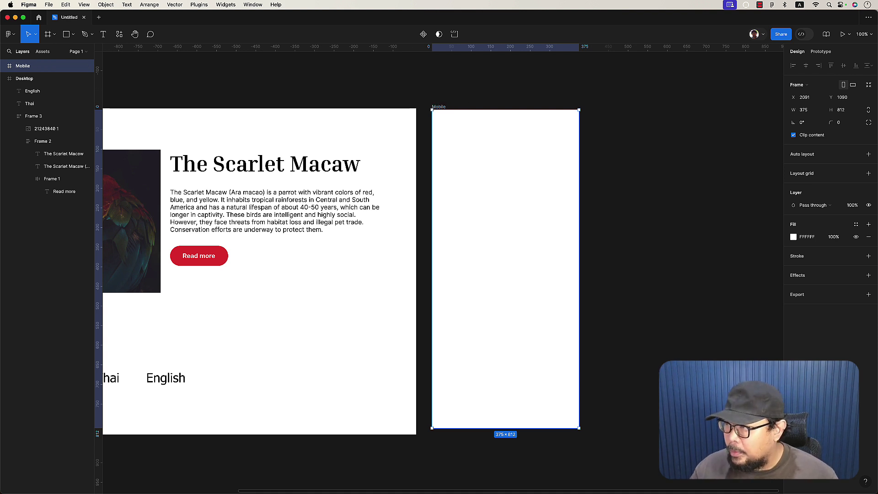
pyautogui.moveTo(446, 113); pyautogui.dragTo(568, 111)
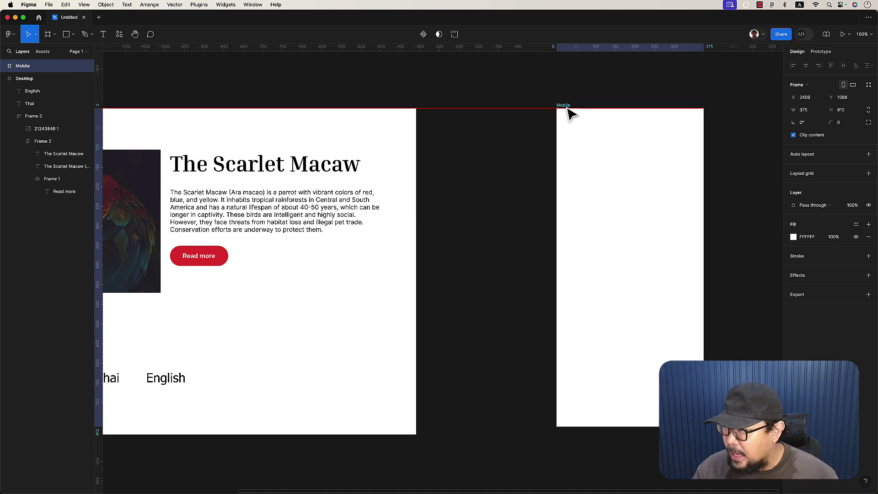
pyautogui.hscroll(7, 473, 163)
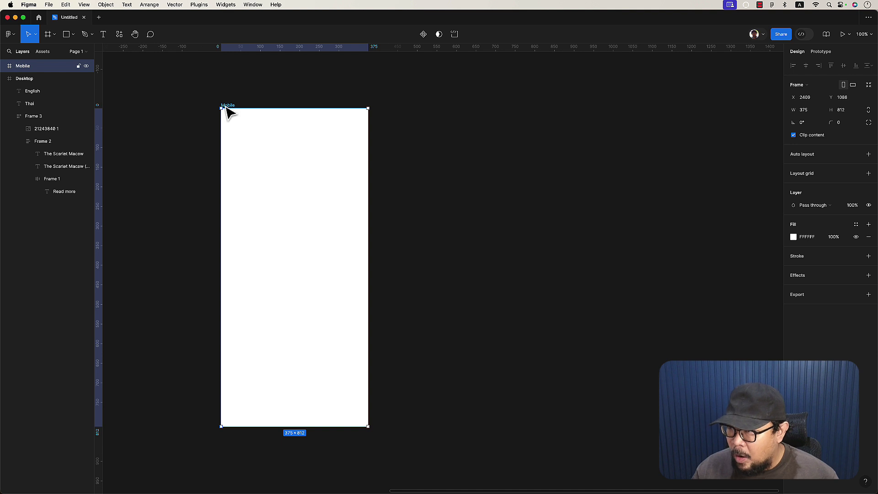
pyautogui.moveTo(231, 110); pyautogui.dragTo(439, 110)
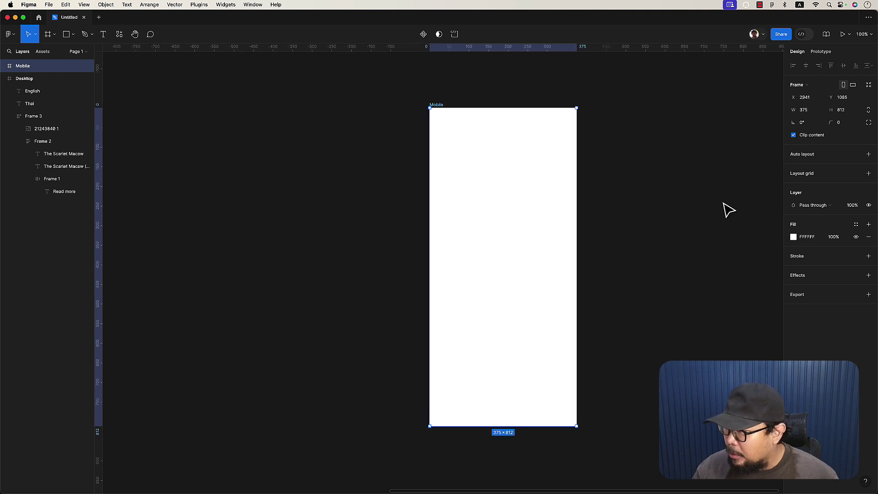
# Step: Add a Columns layout grid to the Mobile frame
pyautogui.click(793, 185)
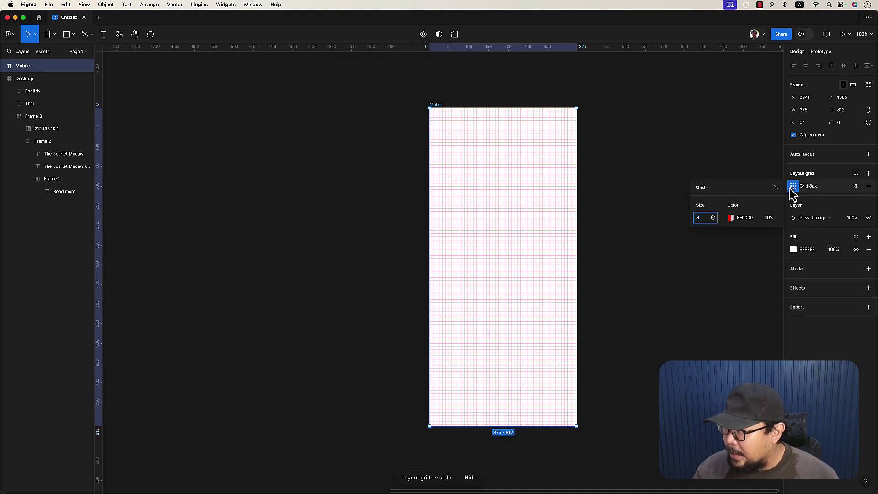
pyautogui.click(714, 187)
pyautogui.click(715, 198)
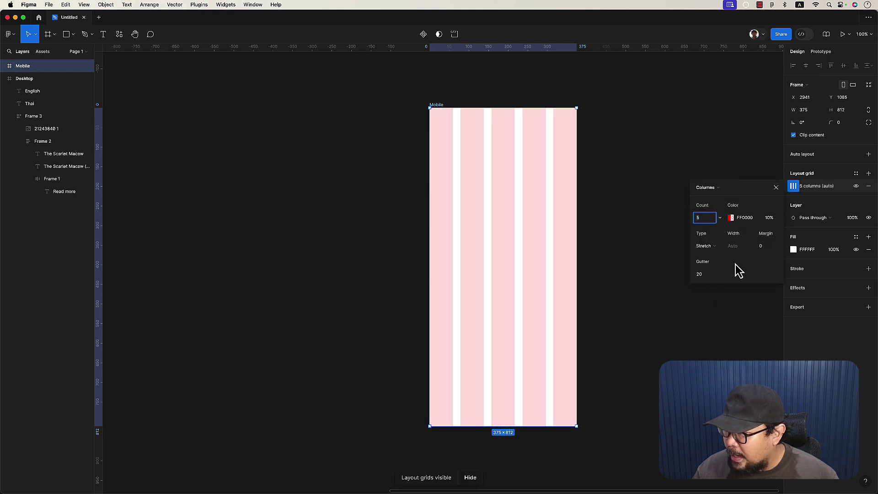
pyautogui.write('12')
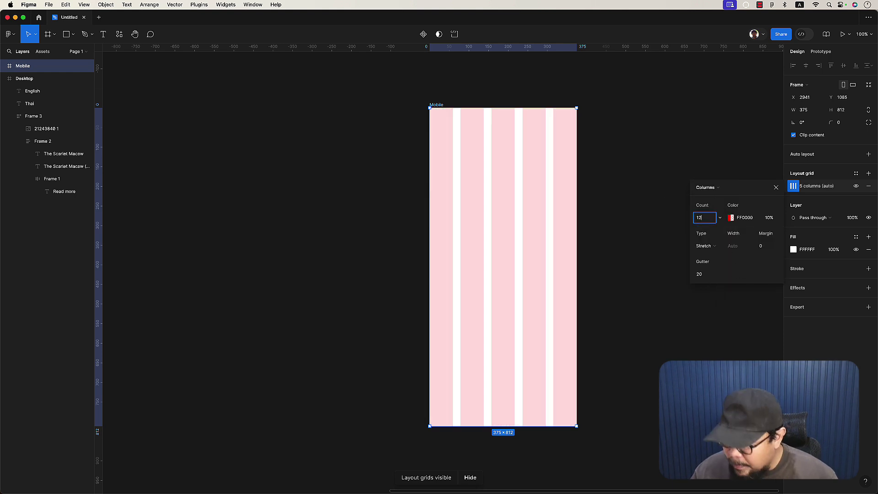
pyautogui.press('Return')
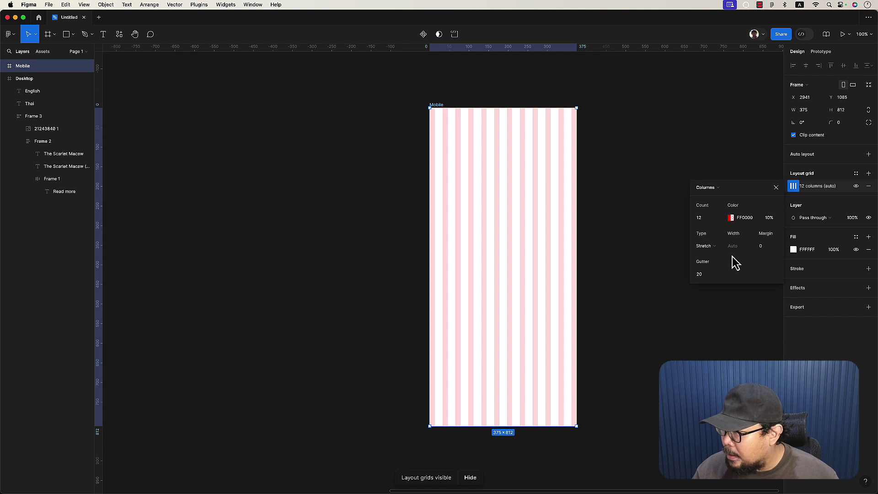
# Step: Set the column grid to 2 columns with a 16 px margin and 16 px gutter
pyautogui.click(693, 219)
pyautogui.write('2')
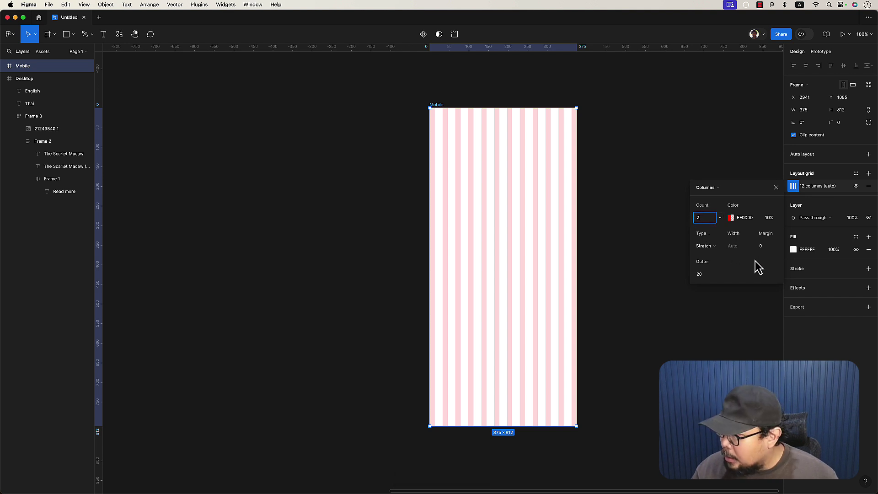
pyautogui.click(764, 247)
pyautogui.write('16')
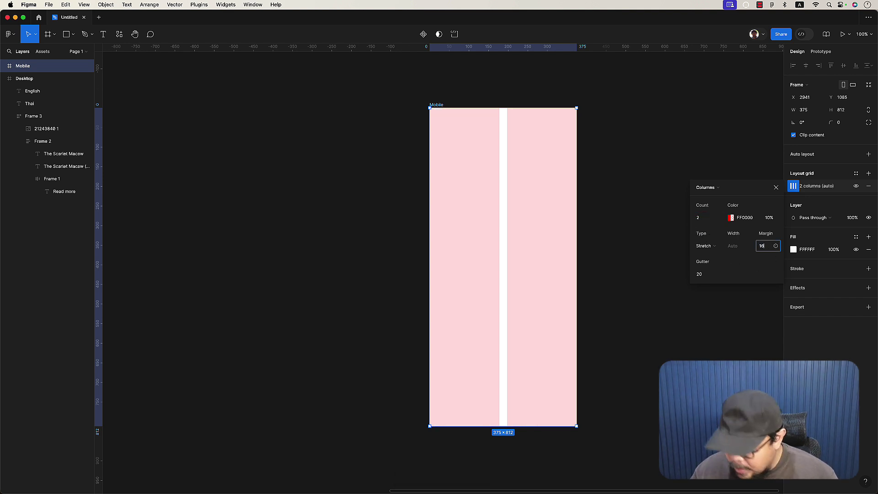
pyautogui.press('Return')
pyautogui.click(703, 274)
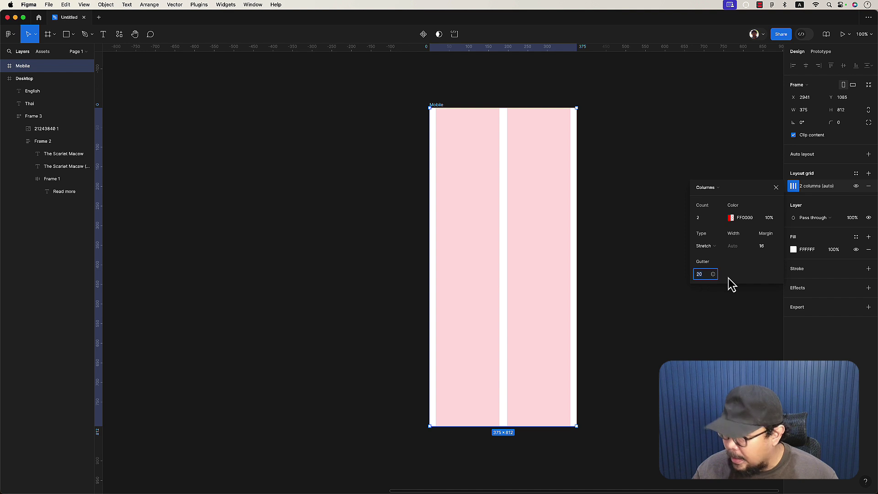
pyautogui.write('16')
pyautogui.press('Return')
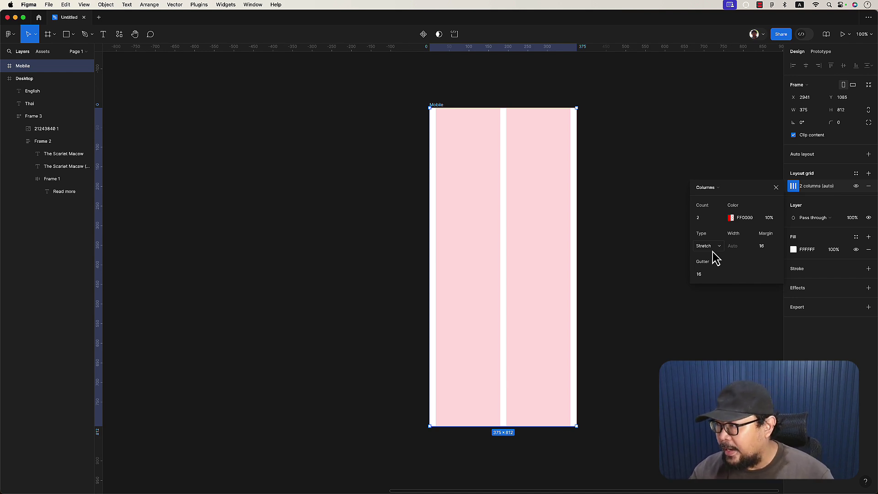
pyautogui.click(660, 291)
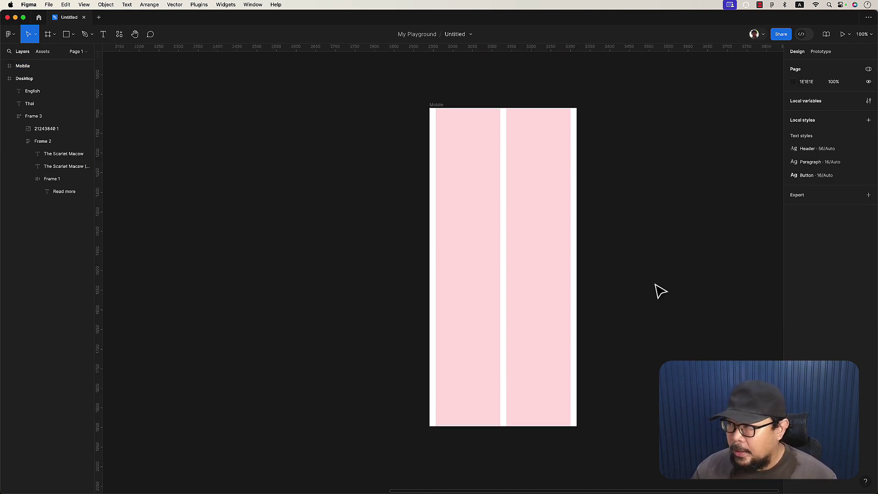
# Step: Paste a copy of the Scarlet Macaw card into the Mobile frame near its top-left corner
pyautogui.hscroll(-4, 661, 291)
pyautogui.hscroll(-8, 604, 280)
pyautogui.click(259, 262)
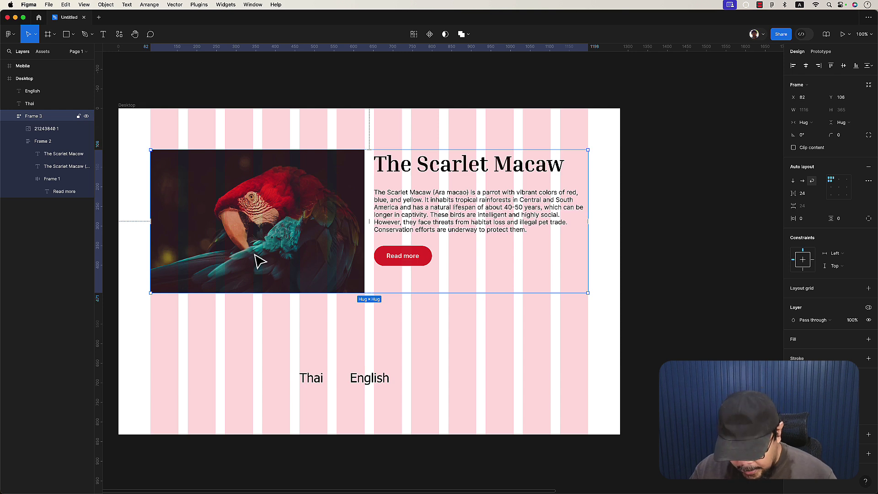
pyautogui.hscroll(10, 259, 262)
pyautogui.hscroll(3, 260, 261)
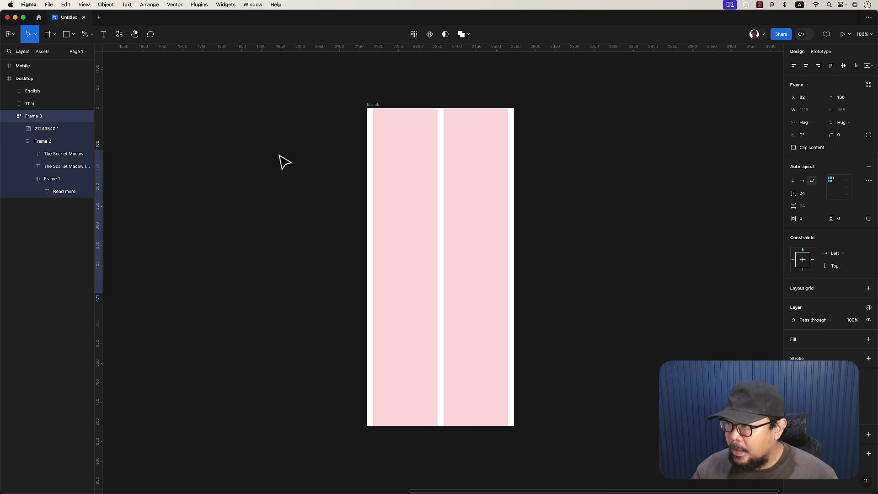
pyautogui.click(371, 105)
pyautogui.press('super+v')
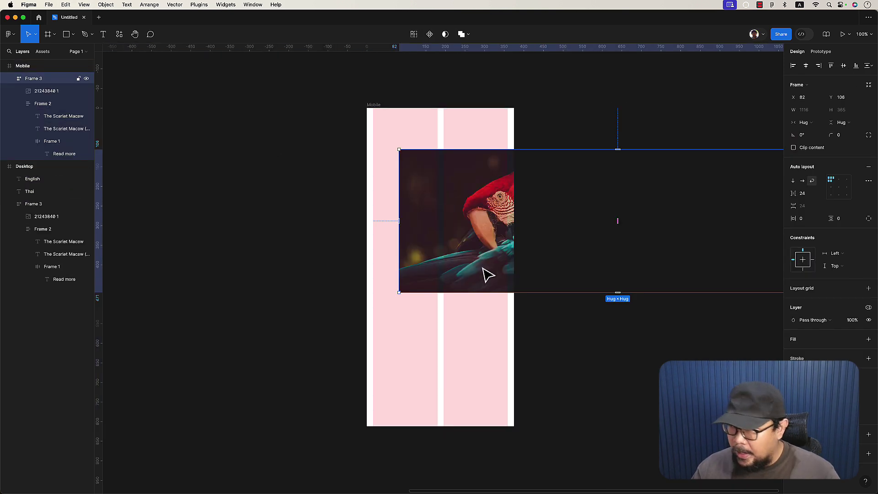
pyautogui.moveTo(461, 259)
pyautogui.mouseDown()
pyautogui.moveTo(449, 241)
pyautogui.moveTo(446, 251)
pyautogui.moveTo(438, 245)
pyautogui.moveTo(444, 251)
pyautogui.mouseUp()
# Step: Turn off clipping on the Mobile frame so the card overflows its edge
pyautogui.hscroll(5, 513, 297)
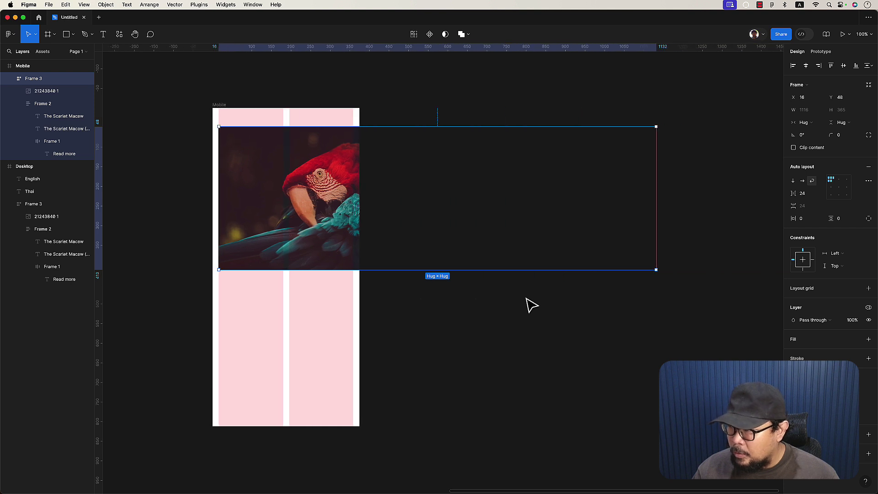
pyautogui.click(224, 107)
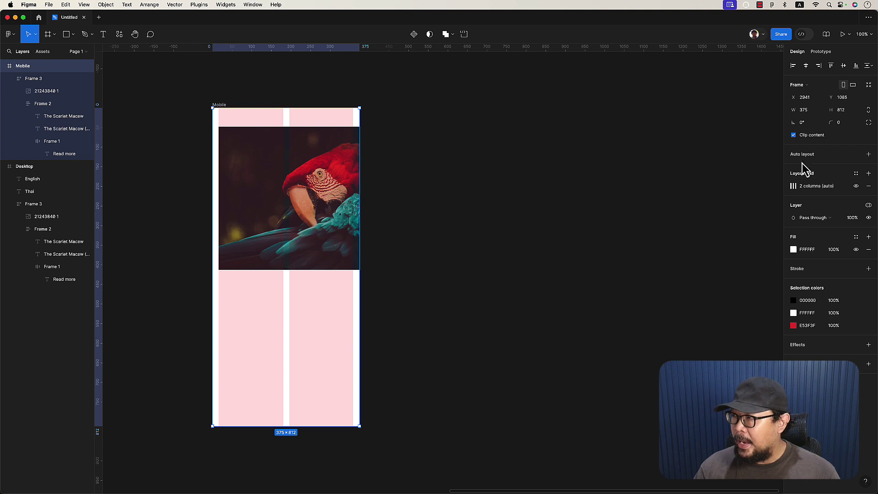
pyautogui.click(794, 135)
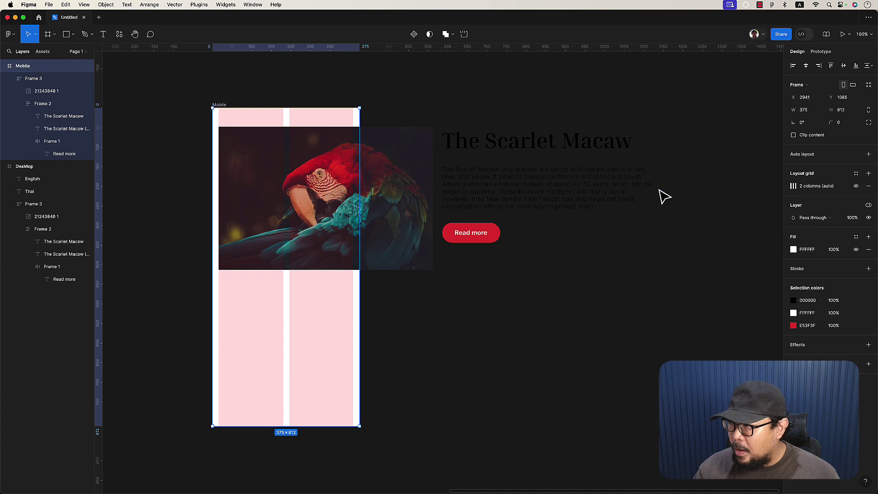
# Step: Narrow the mobile card to 343 wide and stretch the Mobile frame to 1149 tall
pyautogui.click(660, 192)
pyautogui.moveTo(657, 191)
pyautogui.mouseDown()
pyautogui.moveTo(343, 183)
pyautogui.moveTo(353, 181)
pyautogui.mouseUp()
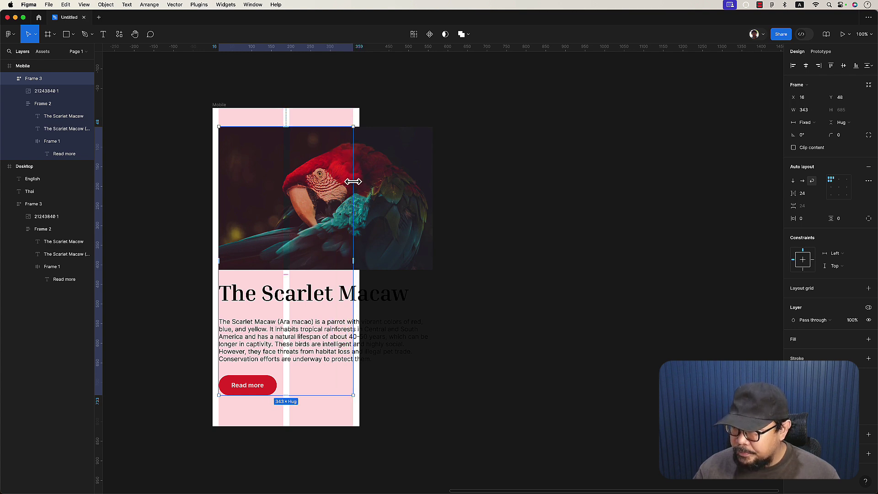
pyautogui.click(220, 106)
pyautogui.scroll(-5, 358, 183)
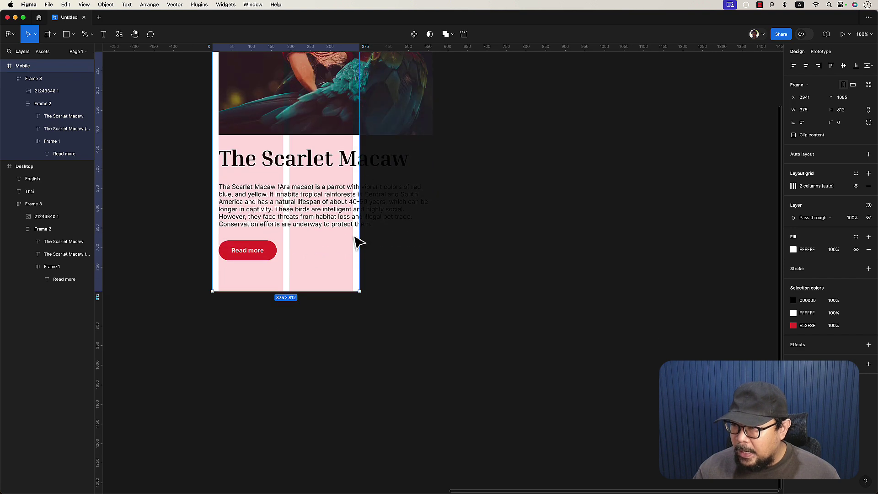
pyautogui.moveTo(325, 293); pyautogui.dragTo(325, 433)
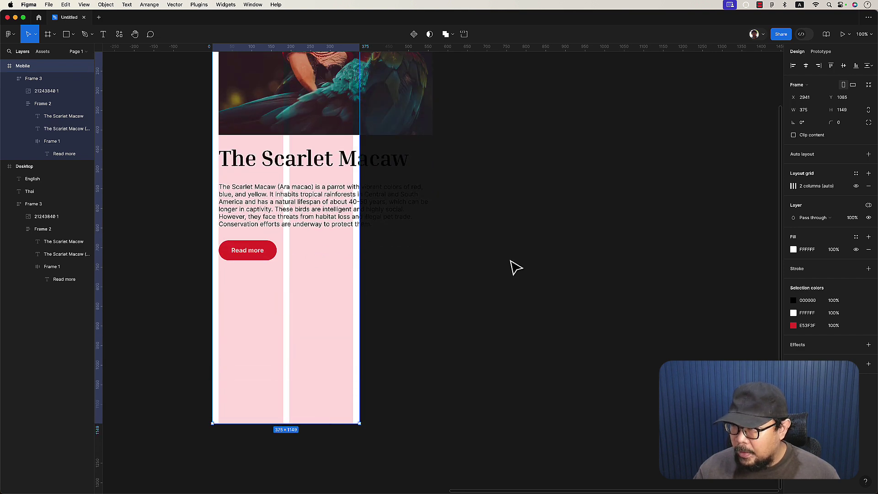
pyautogui.scroll(6, 457, 265)
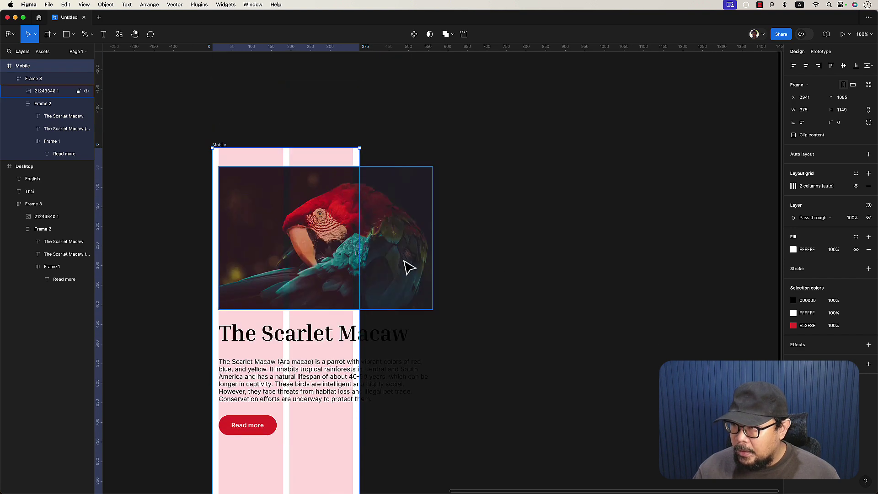
# Step: Select the parrot image inside the mobile card
pyautogui.click(319, 250)
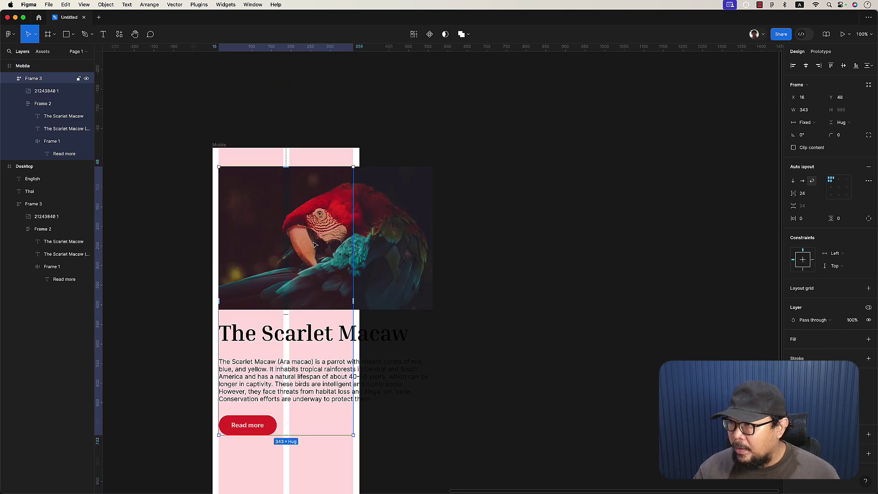
pyautogui.click(424, 234)
pyautogui.hscroll(-1, 424, 233)
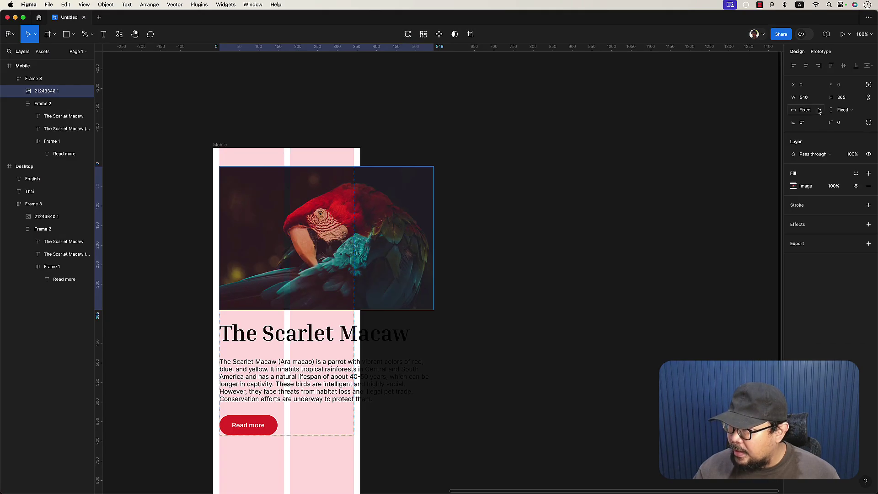
# Step: Set both the parrot image and text block Frame 2 widths to Fill container
pyautogui.click(818, 112)
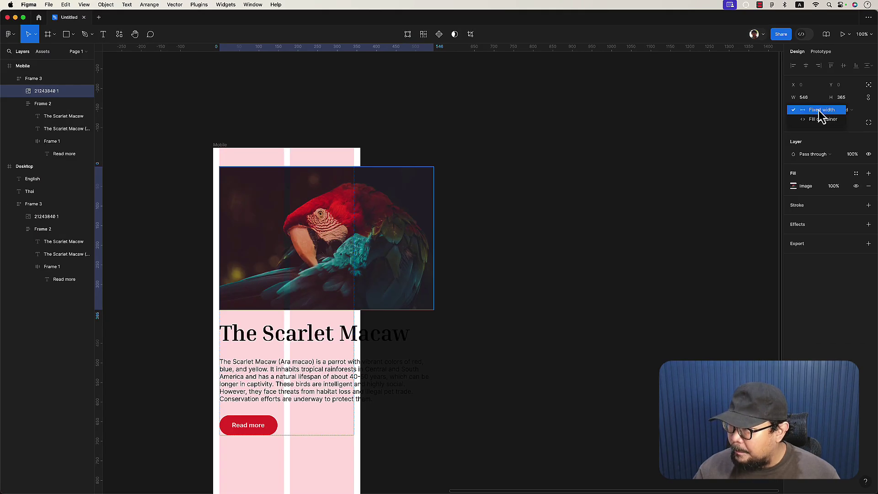
pyautogui.click(818, 120)
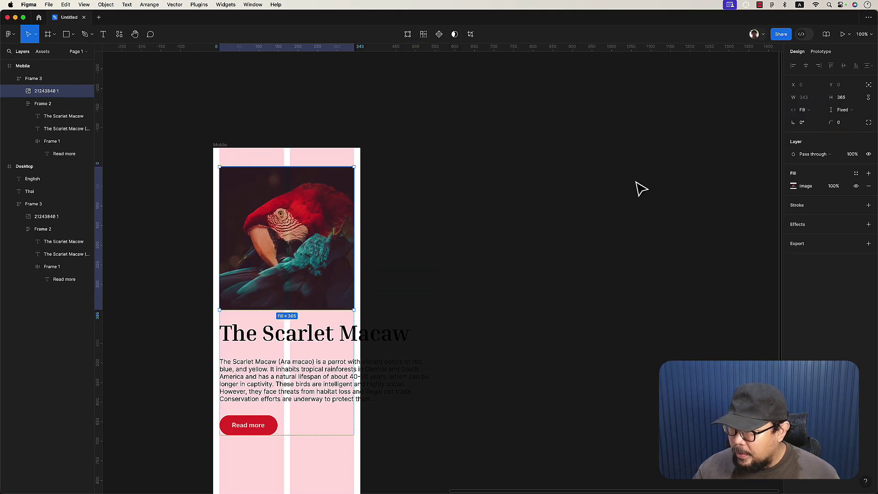
pyautogui.click(304, 342)
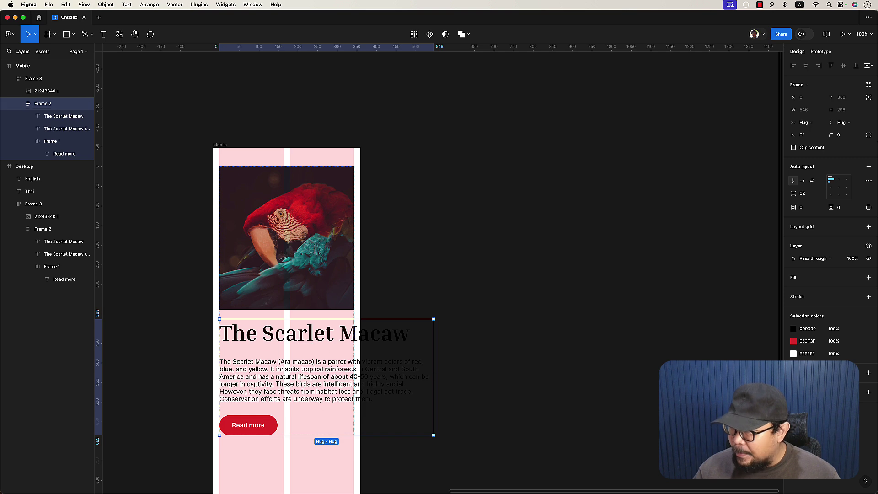
pyautogui.click(804, 122)
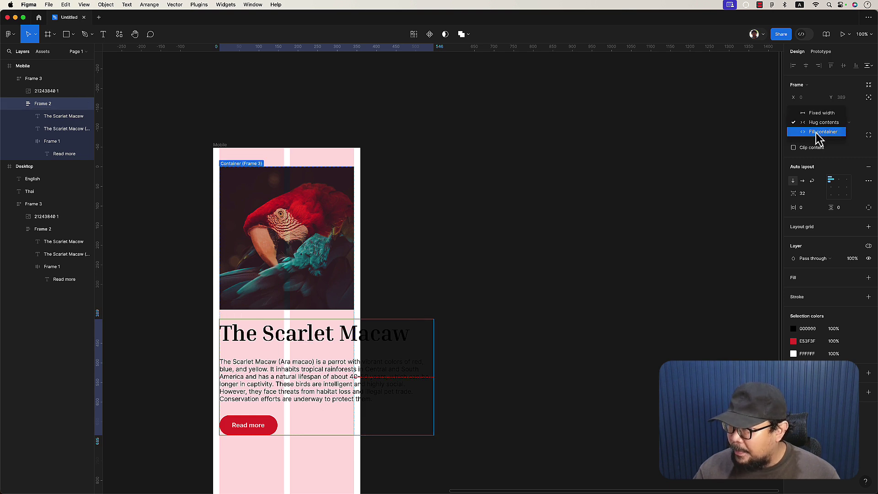
pyautogui.click(817, 132)
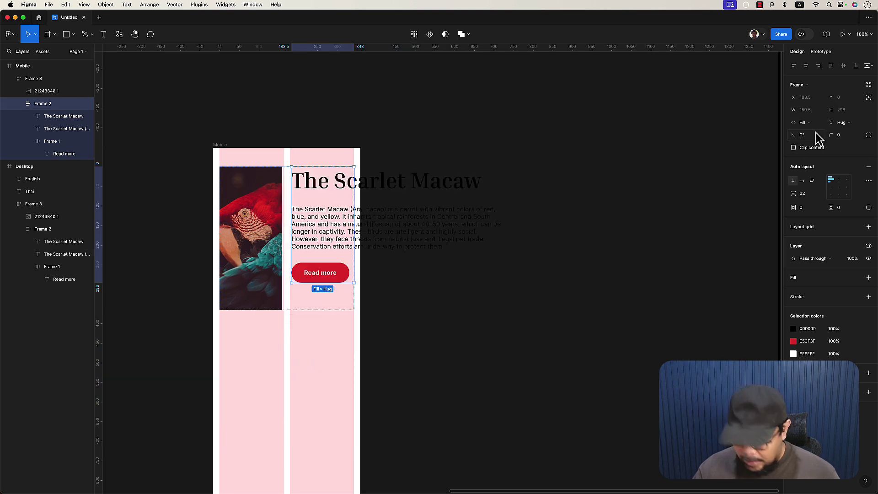
pyautogui.hotkey('ctrl', 'z')
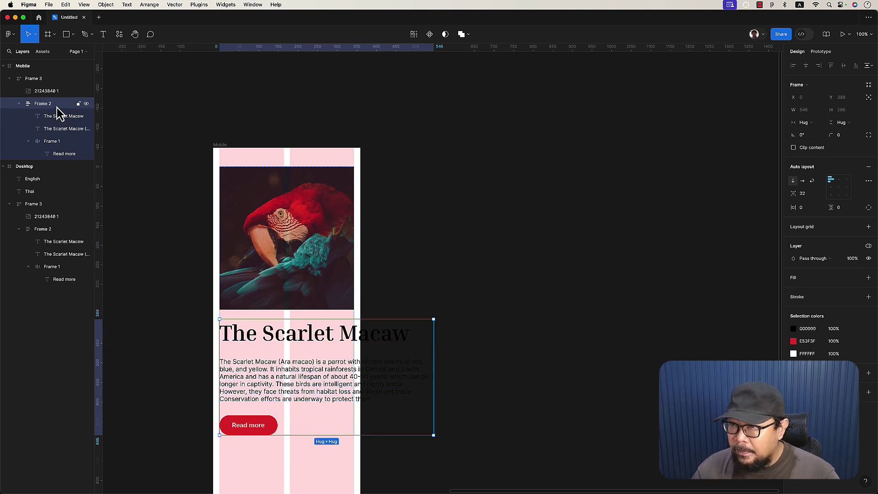
pyautogui.click(812, 123)
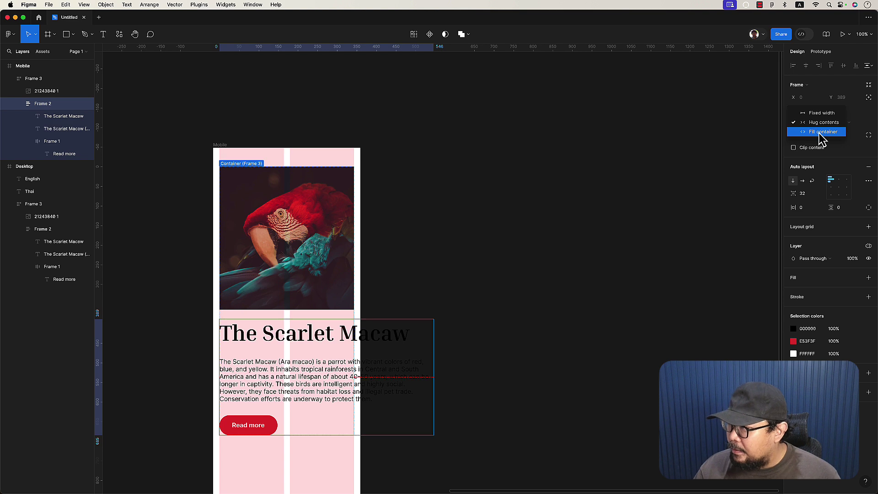
pyautogui.click(819, 132)
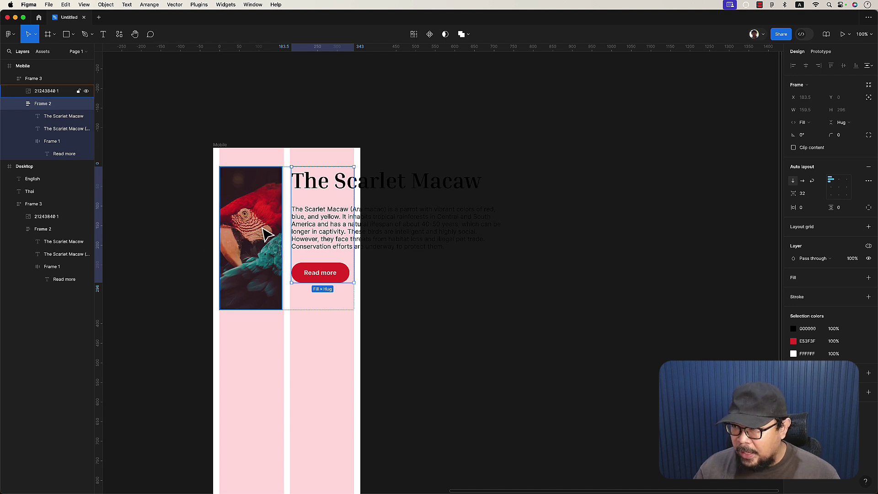
# Step: Give the parrot image a minimum width of 343
pyautogui.click(44, 92)
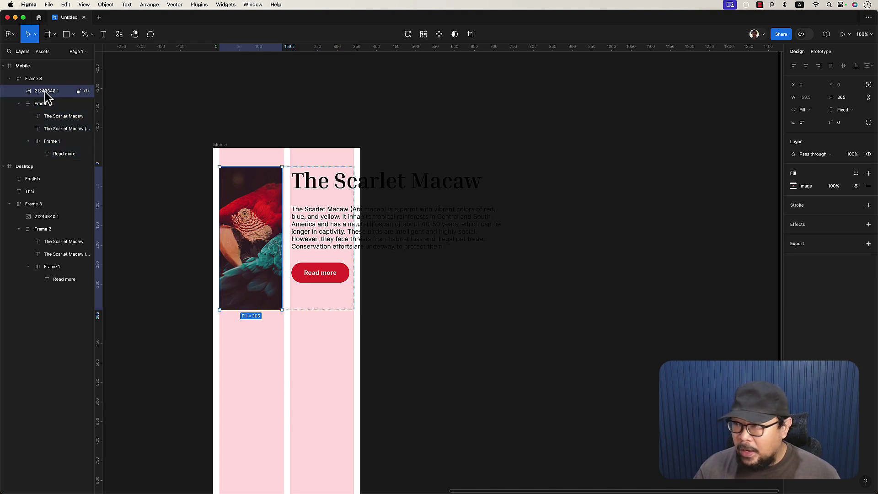
pyautogui.click(821, 97)
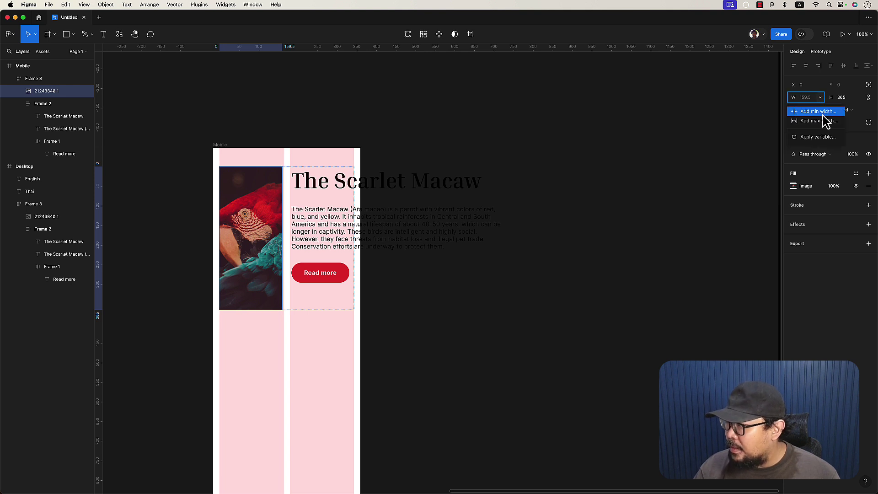
pyautogui.click(824, 114)
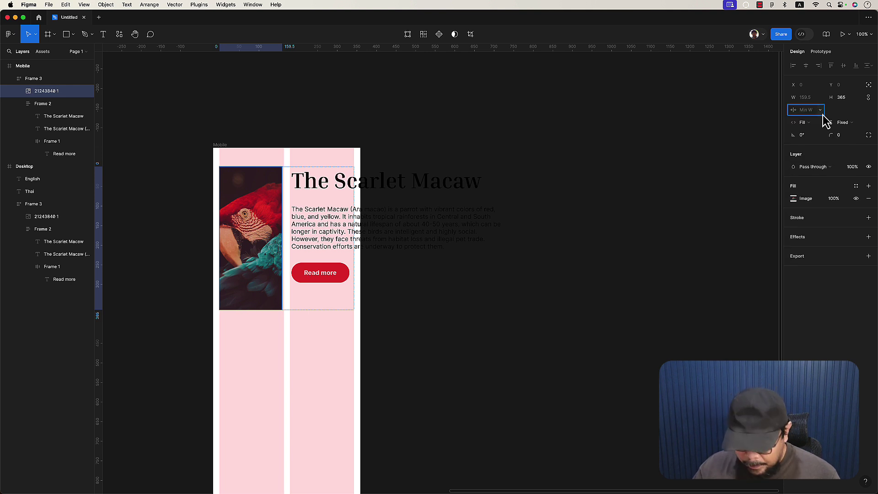
pyautogui.write('343')
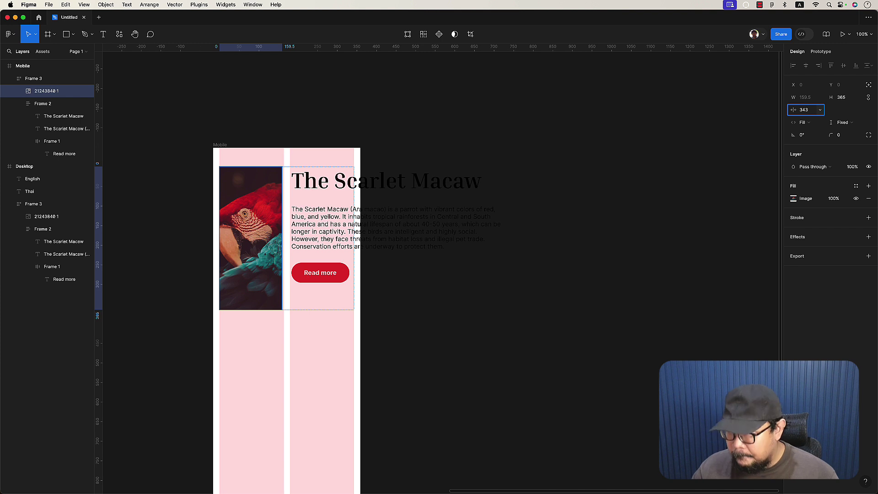
pyautogui.press('Return')
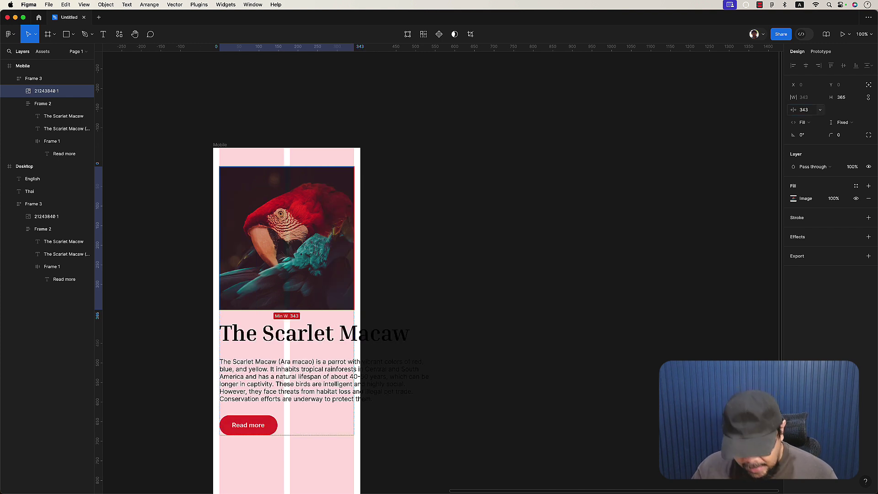
pyautogui.click(255, 148)
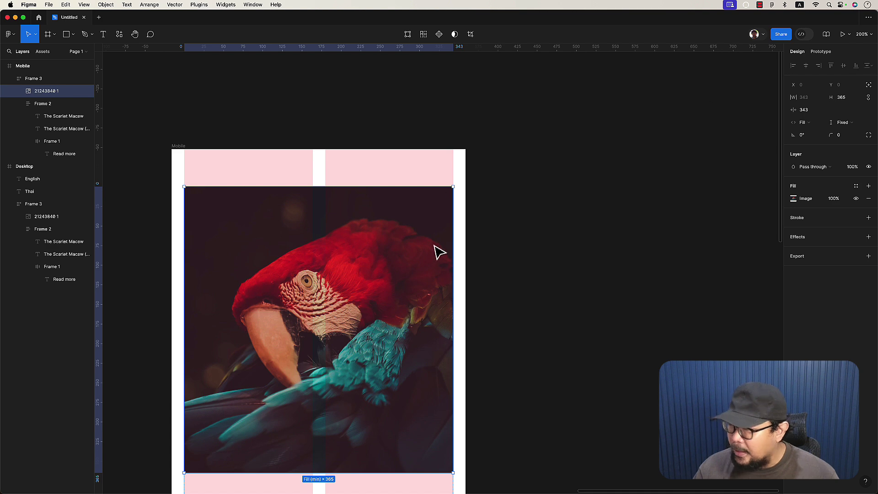
pyautogui.moveTo(287, 237)
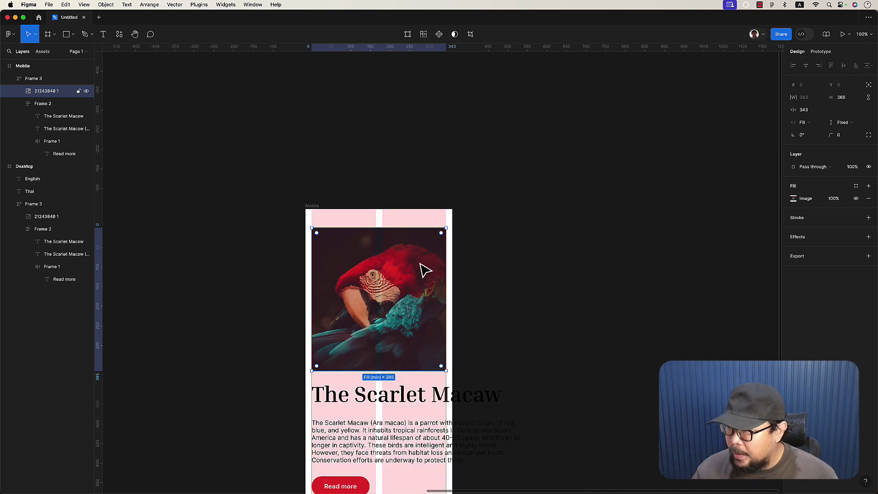
pyautogui.scroll(-5, 352, 327)
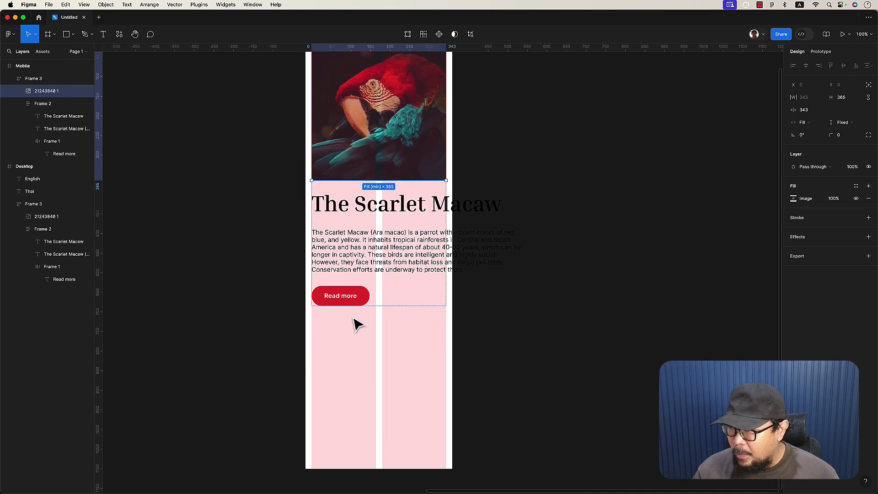
pyautogui.click(395, 215)
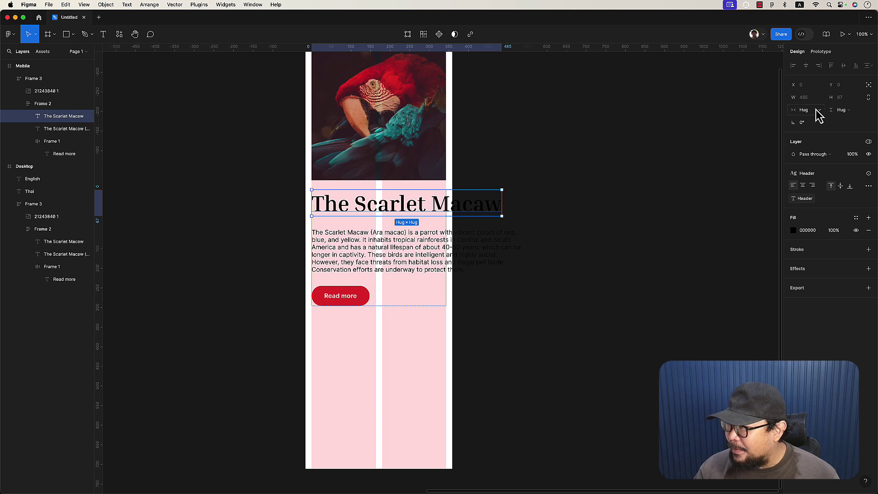
pyautogui.click(809, 111)
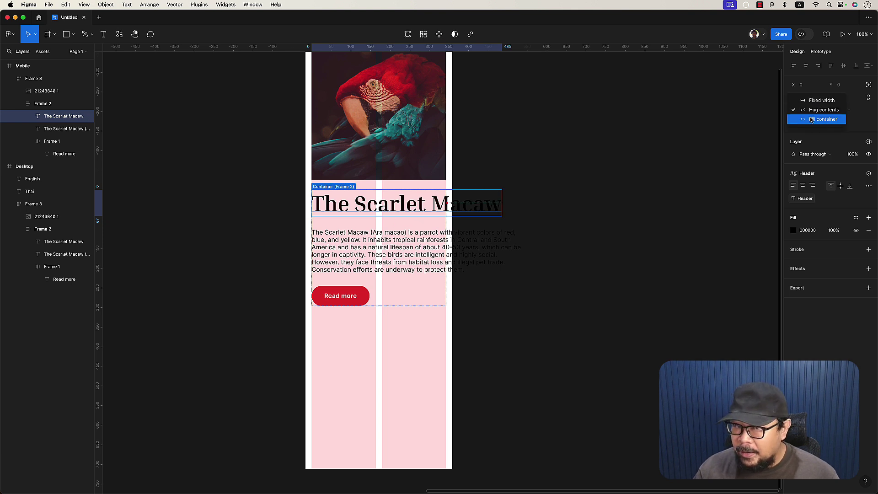
pyautogui.click(811, 120)
pyautogui.click(420, 278)
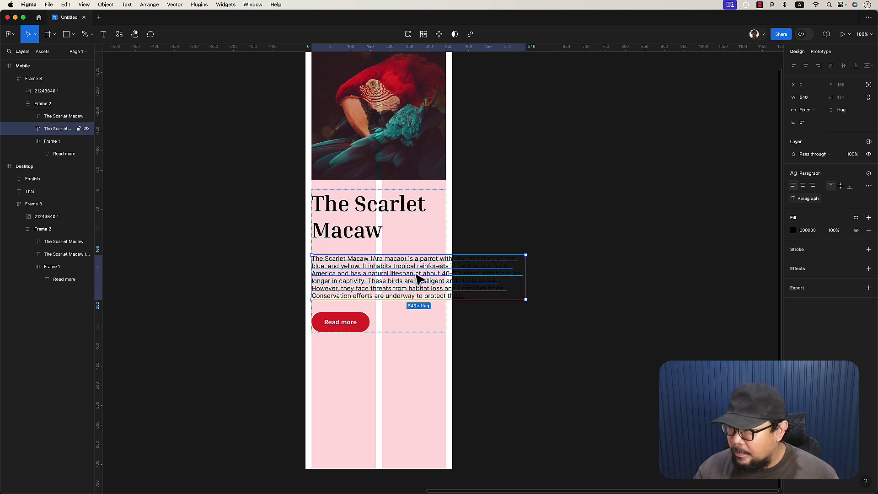
pyautogui.click(815, 110)
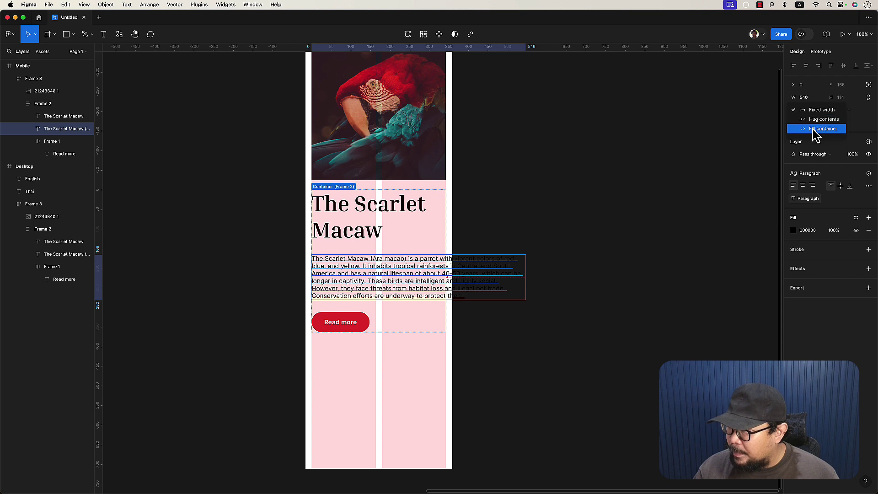
pyautogui.click(817, 128)
pyautogui.click(542, 266)
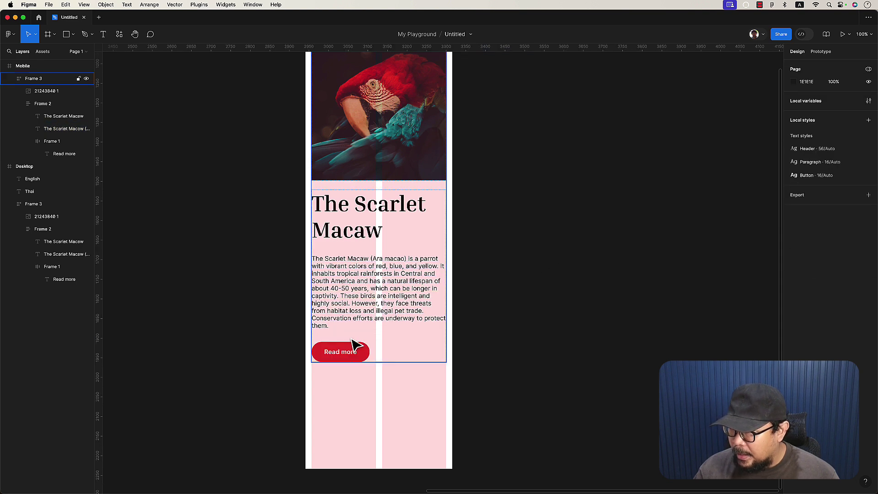
pyautogui.scroll(5, 480, 280)
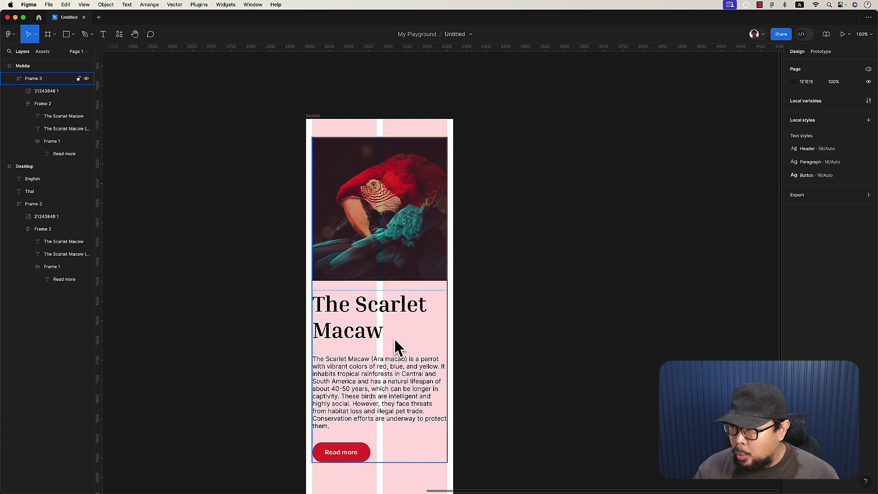
pyautogui.hscroll(4, 411, 306)
# Step: Hide the Mobile frame's column layout grid
pyautogui.click(244, 127)
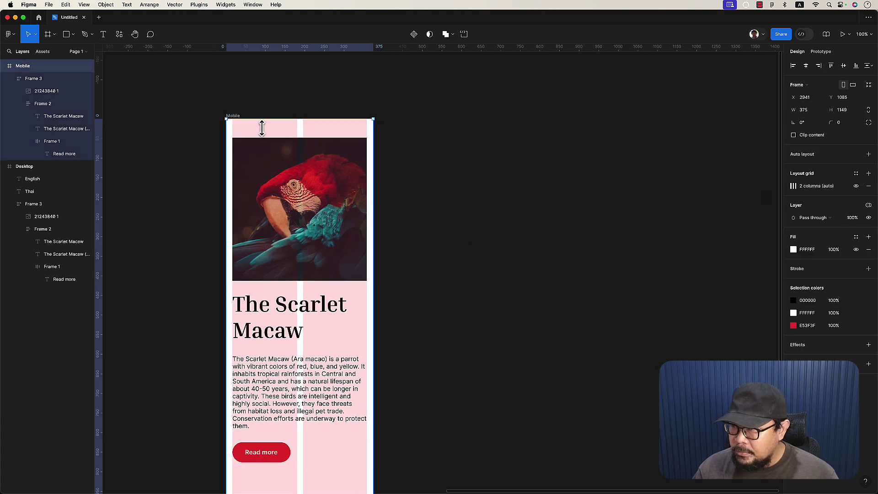
pyautogui.click(856, 185)
pyautogui.scroll(-2, 474, 258)
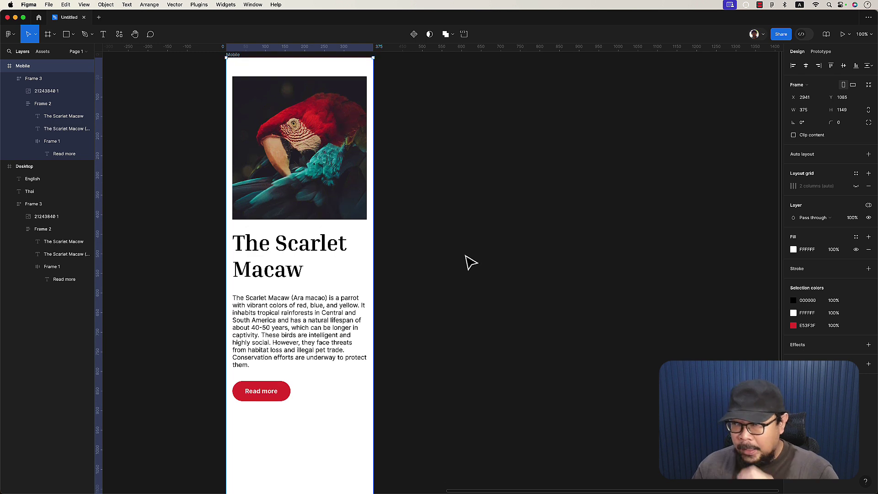
pyautogui.hscroll(-2, 464, 265)
pyautogui.scroll(2, 465, 265)
pyautogui.scroll(1, 464, 265)
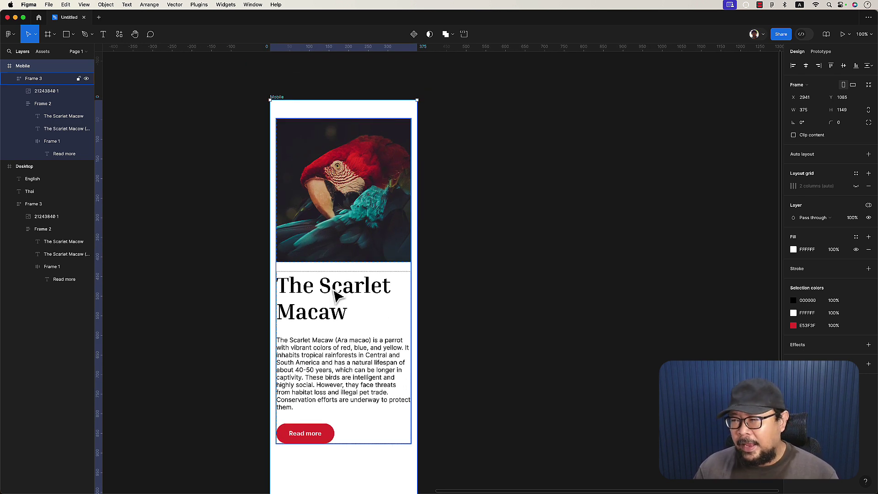
# Step: Open the local variables table showing the Typograph collection's English and Thai modes
pyautogui.click(464, 366)
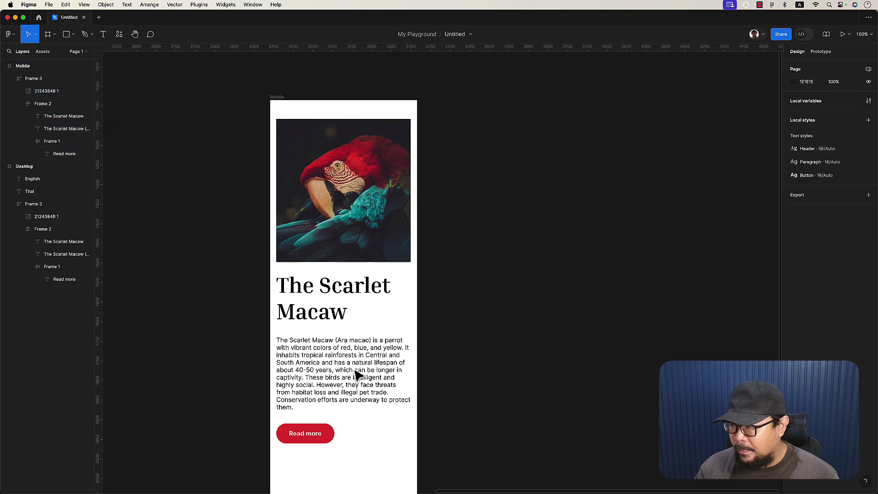
pyautogui.doubleClick(333, 372)
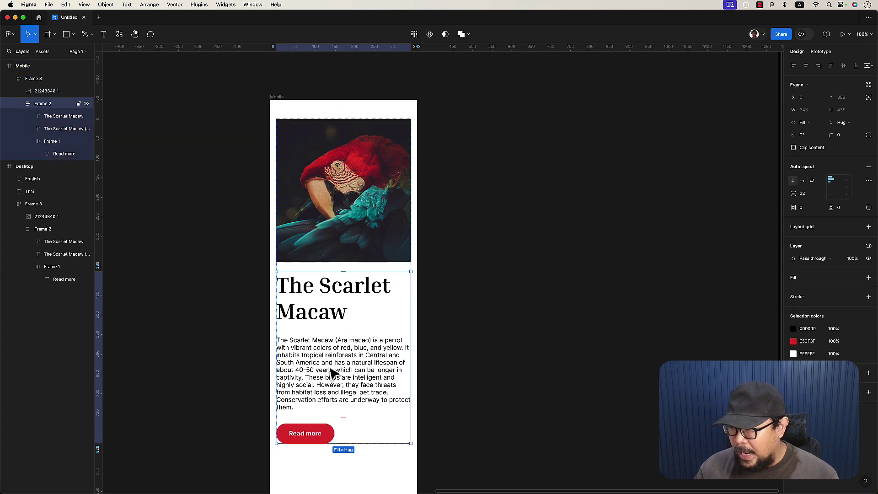
pyautogui.click(332, 373)
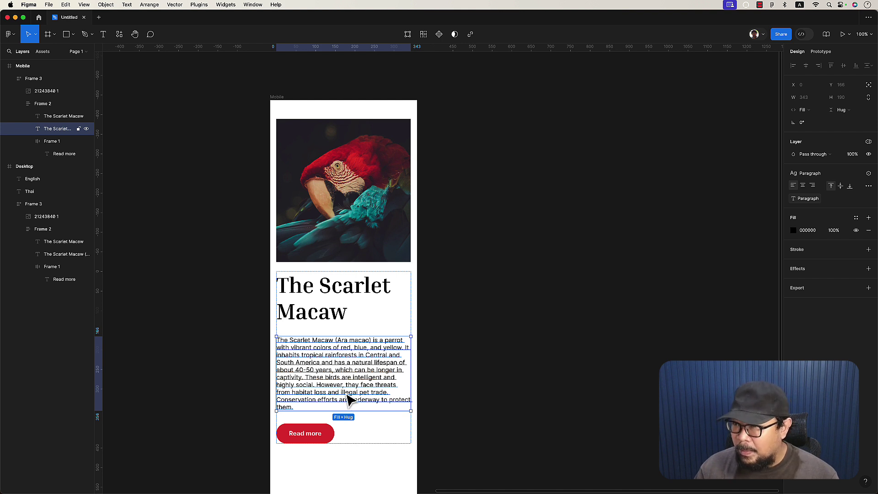
pyautogui.click(542, 304)
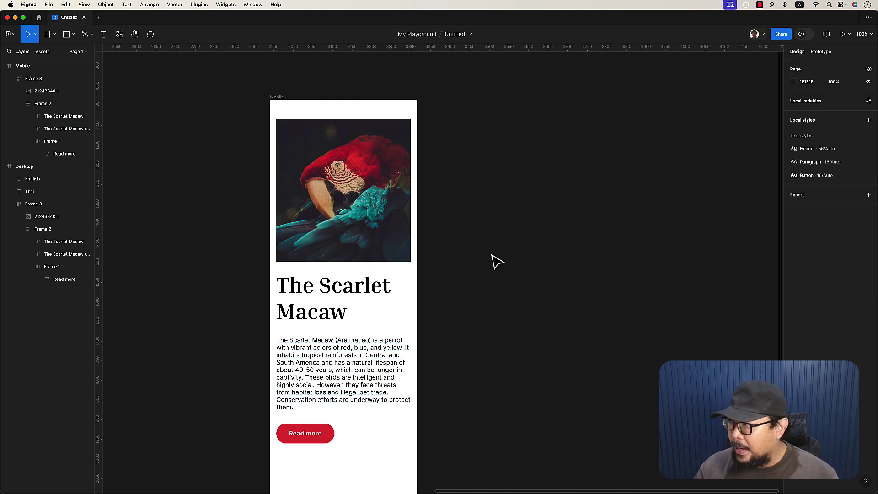
pyautogui.click(811, 103)
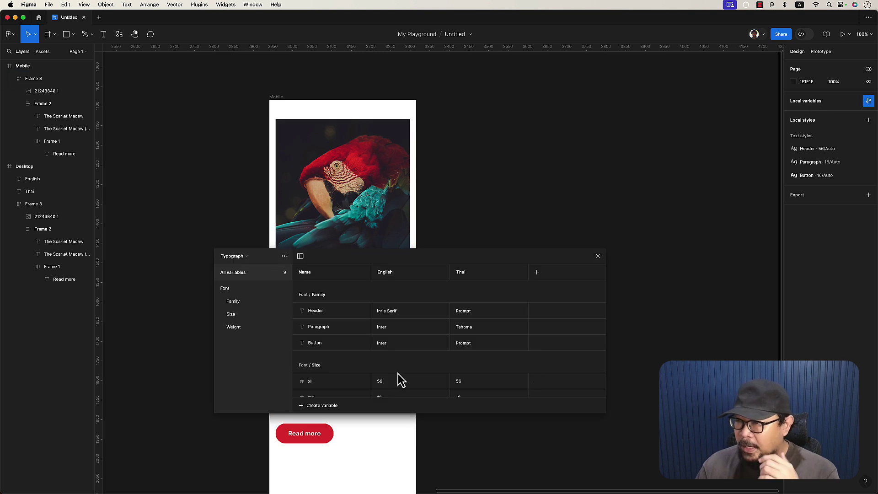
# Step: Correct the variable collection name from 'Typograph' to 'Typography'
pyautogui.click(242, 256)
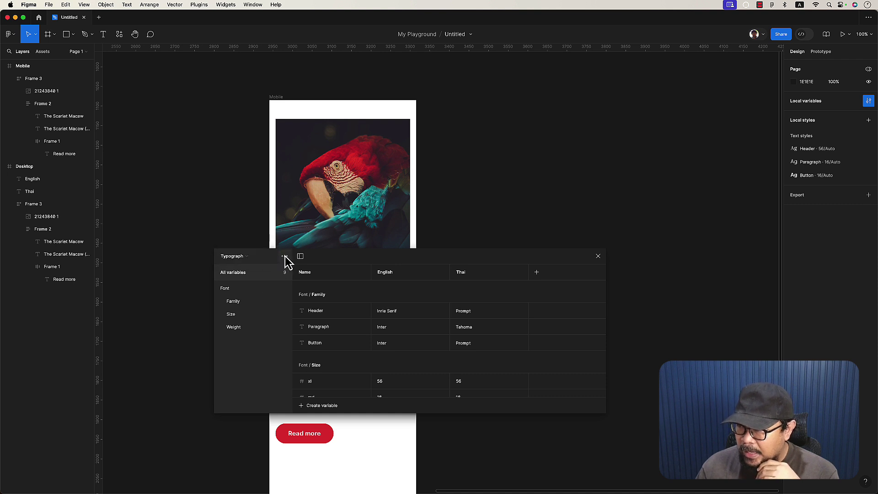
pyautogui.click(284, 257)
pyautogui.click(284, 257)
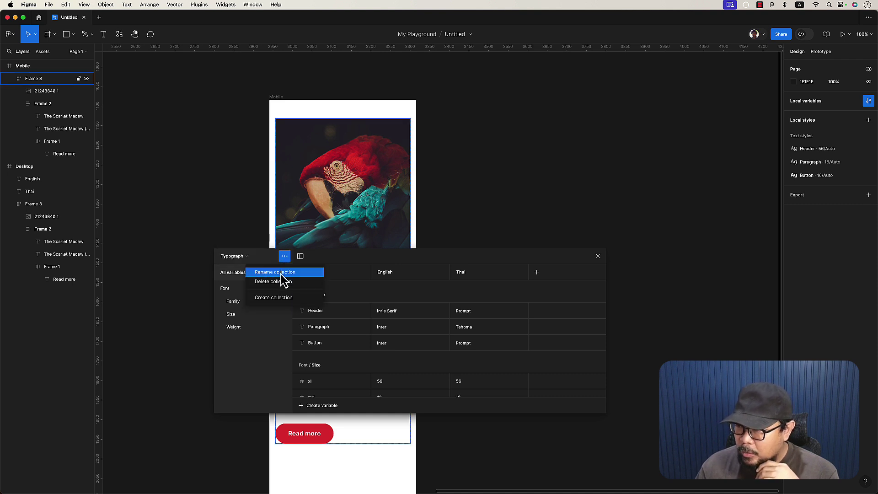
pyautogui.click(281, 273)
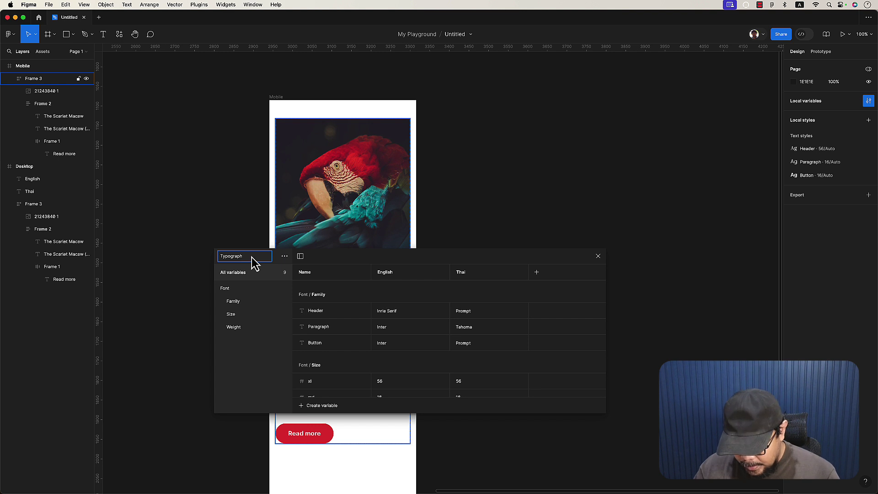
pyautogui.write('y')
pyautogui.press('Return')
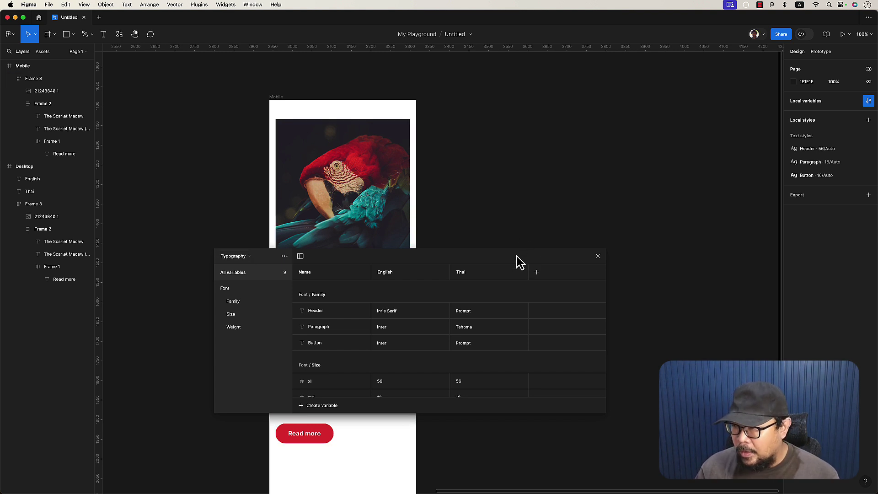
pyautogui.moveTo(501, 257); pyautogui.dragTo(477, 249)
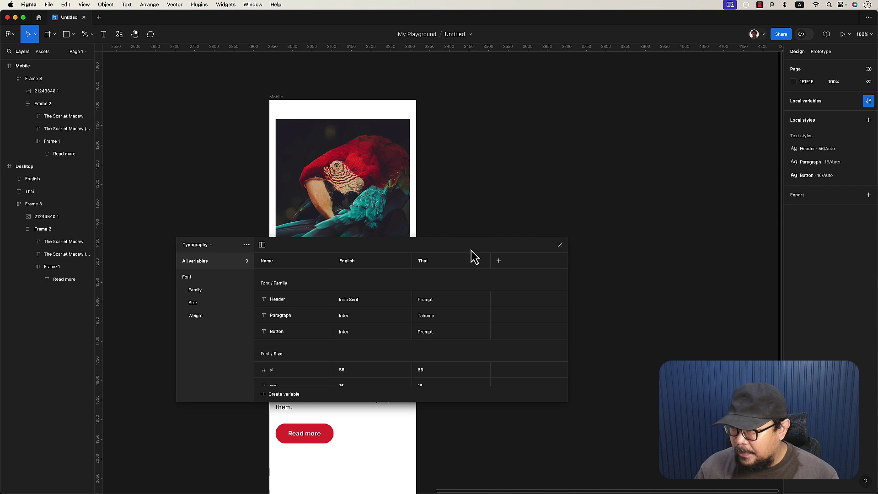
# Step: Rename the English and Thai modes to English-Desktop and Thai-Desktop
pyautogui.doubleClick(353, 265)
pyautogui.write('-Desktop')
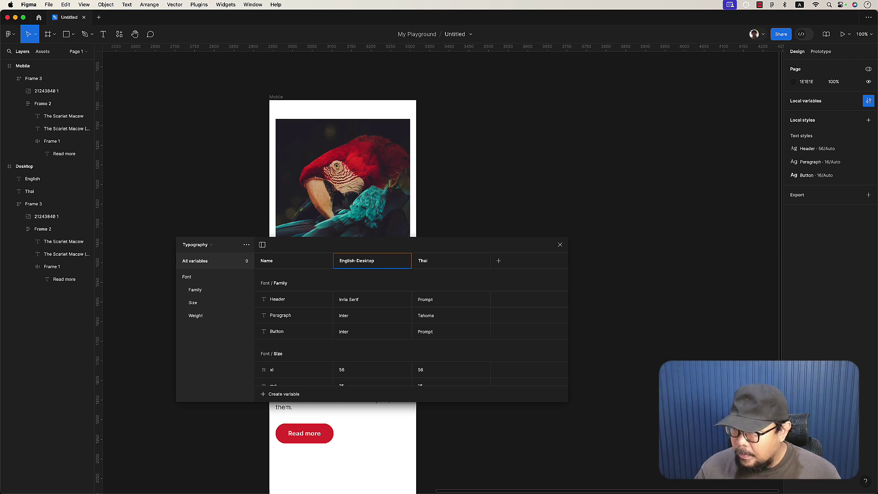
pyautogui.press('Return')
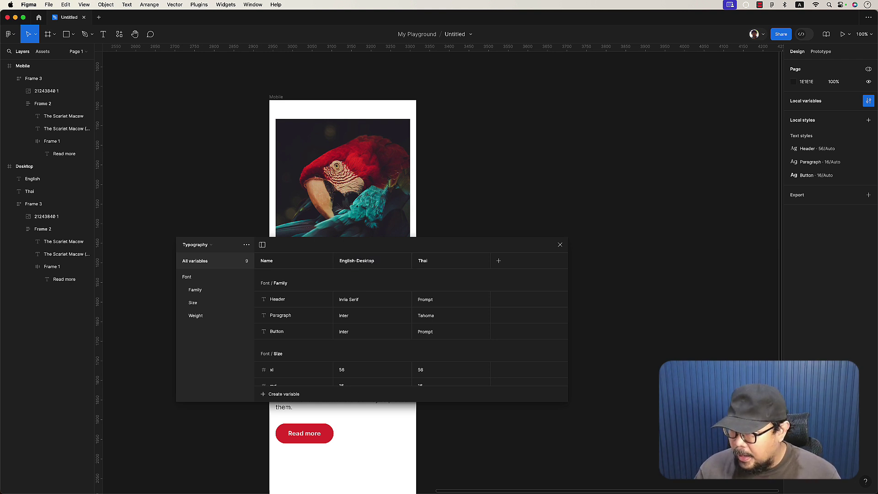
pyautogui.doubleClick(424, 265)
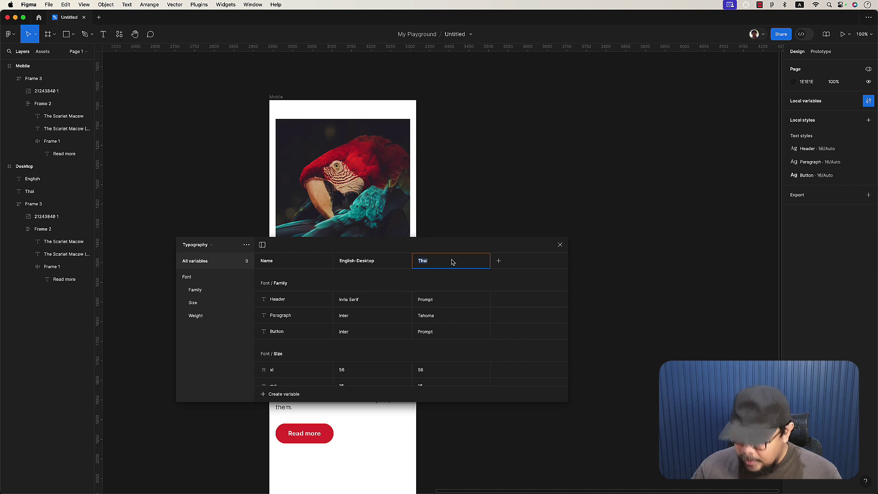
pyautogui.press('Right')
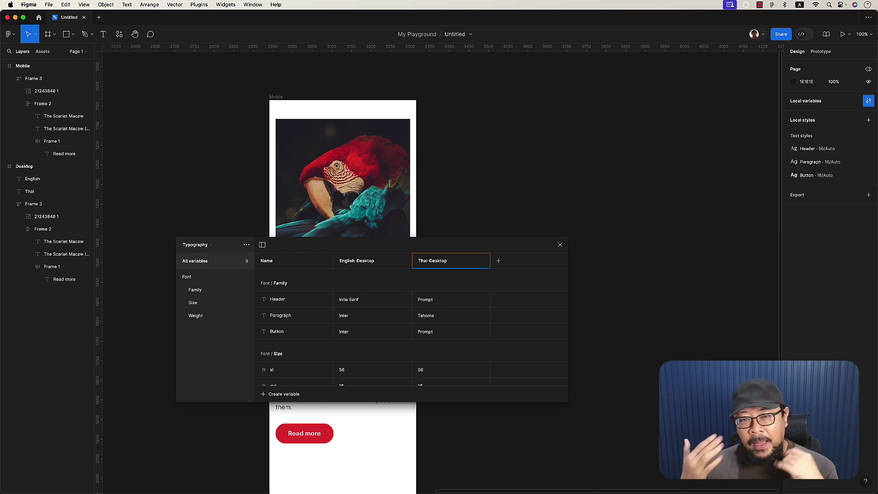
pyautogui.press('Return')
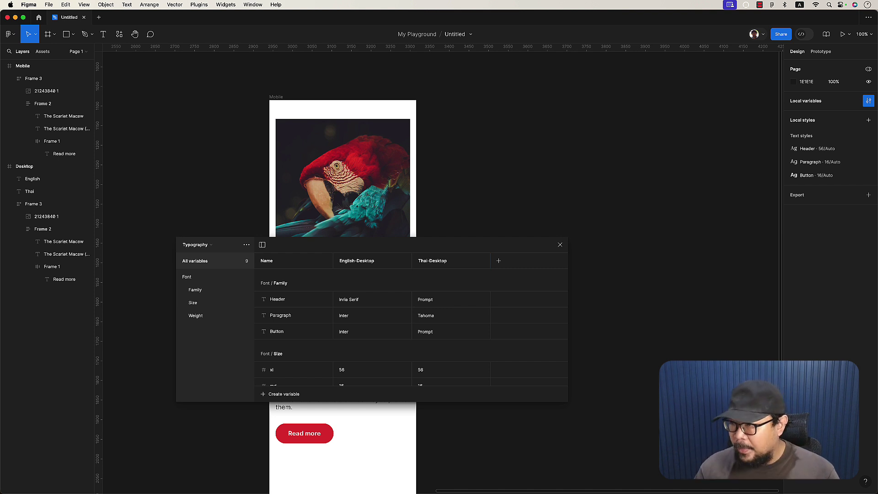
# Step: Add a third variable mode named English-Mobile
pyautogui.click(499, 260)
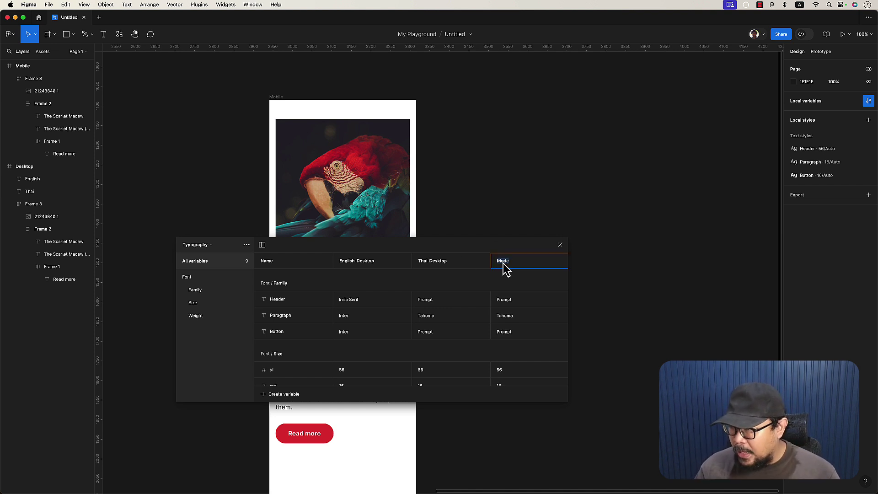
pyautogui.write('English-')
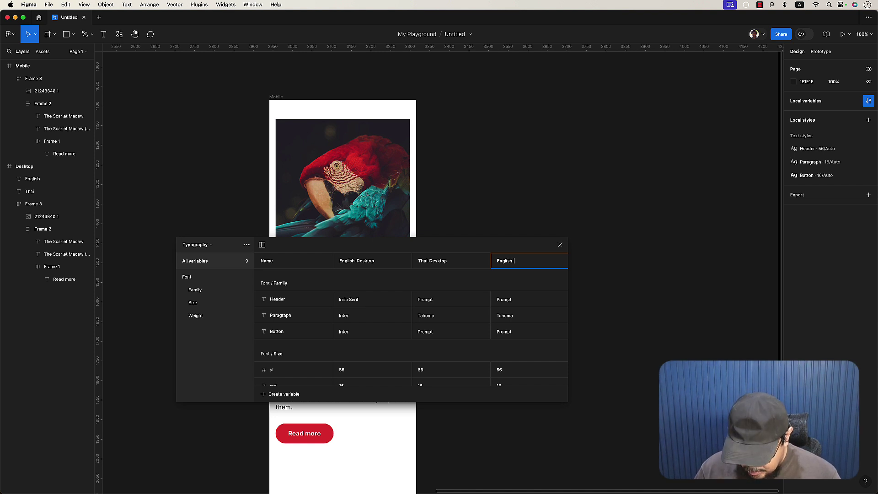
pyautogui.press('Return')
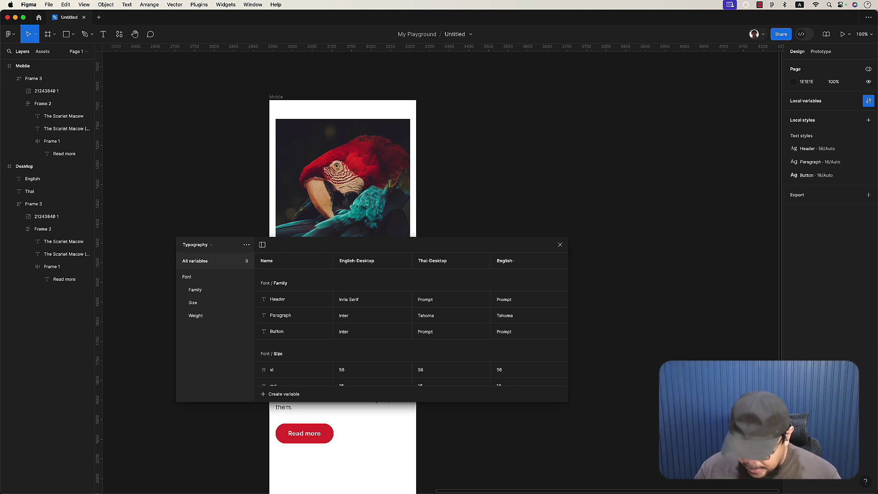
pyautogui.doubleClick(514, 265)
pyautogui.write('Mobile')
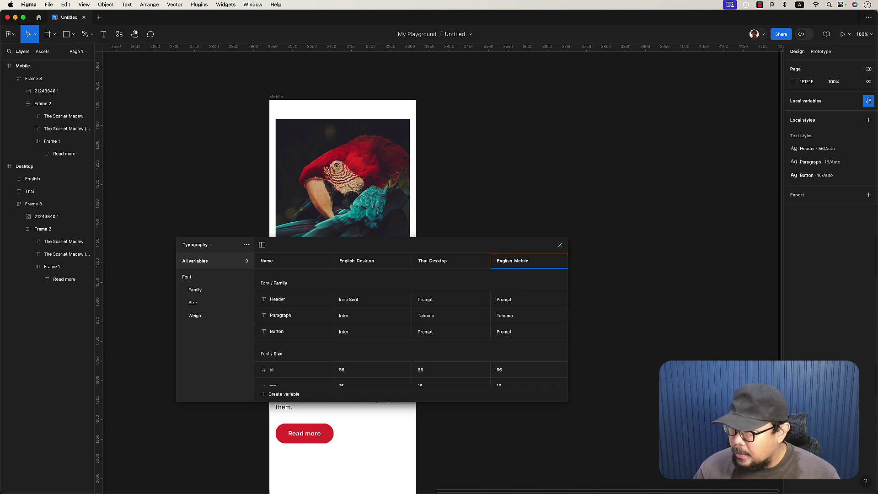
pyautogui.press('Return')
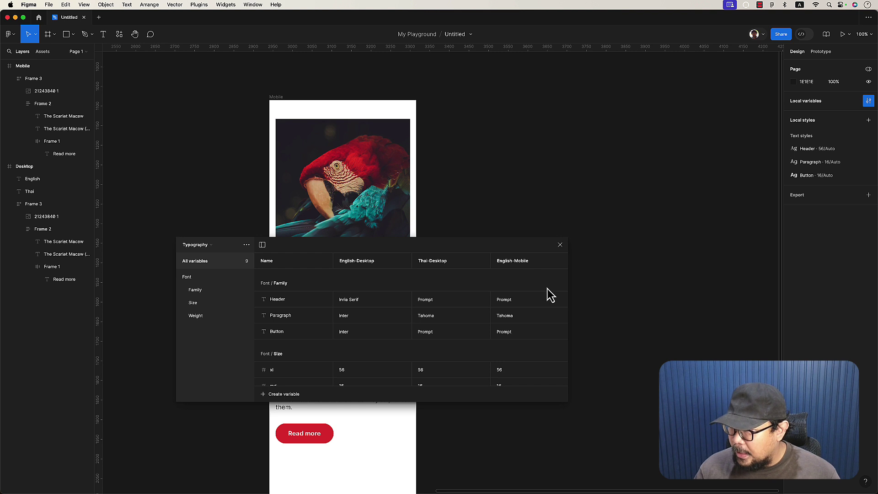
# Step: Widen the variables window and add a fourth mode named Thai-Mobile
pyautogui.moveTo(569, 289); pyautogui.dragTo(709, 288)
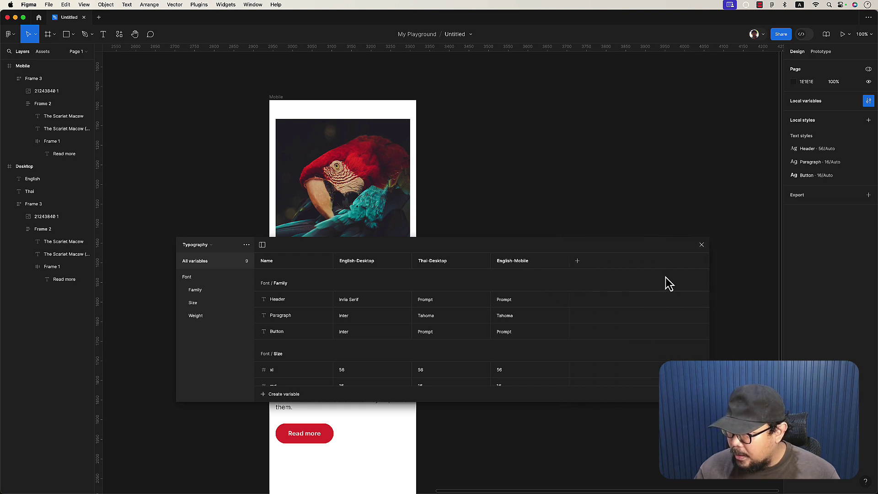
pyautogui.click(578, 261)
pyautogui.write('Thai-Mobile')
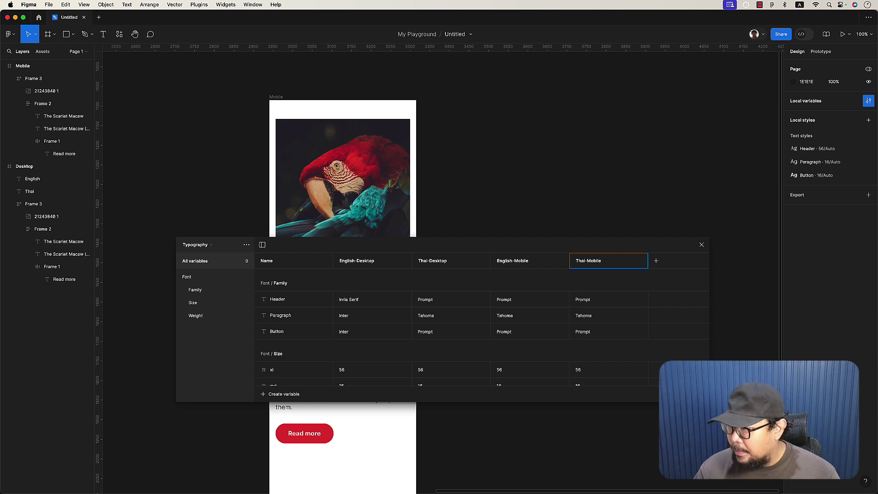
pyautogui.press('Return')
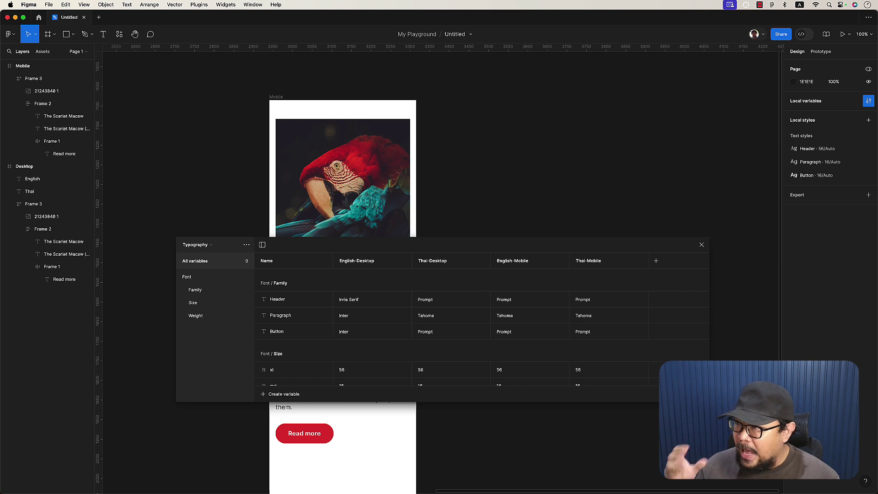
# Step: Try adding a fifth variable mode, then dismiss the 'Need more variable modes?' upgrade prompt
pyautogui.click(656, 261)
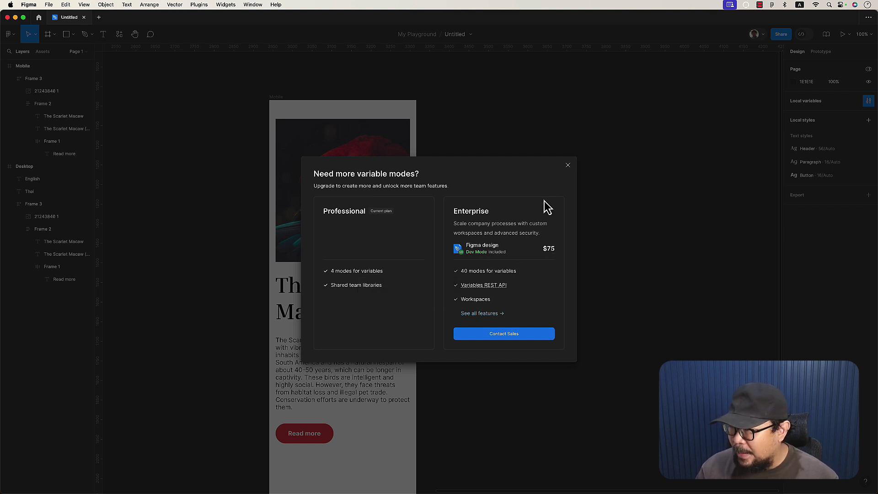
pyautogui.click(568, 166)
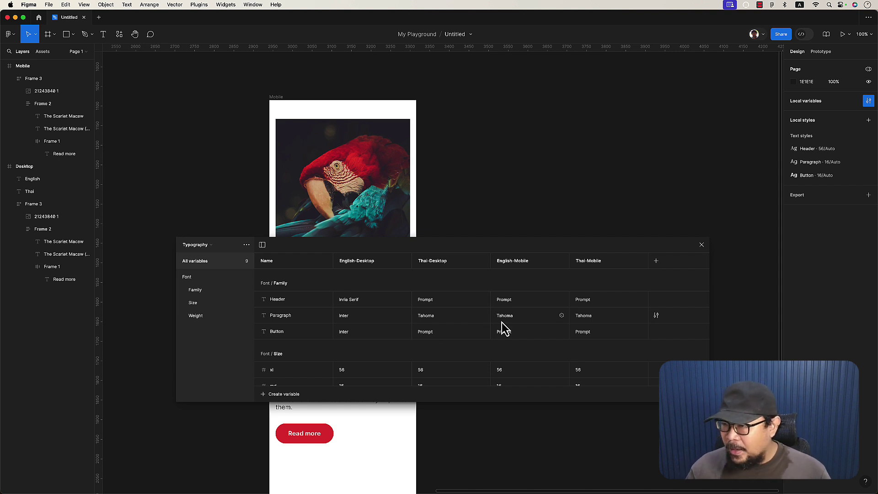
pyautogui.moveTo(505, 315)
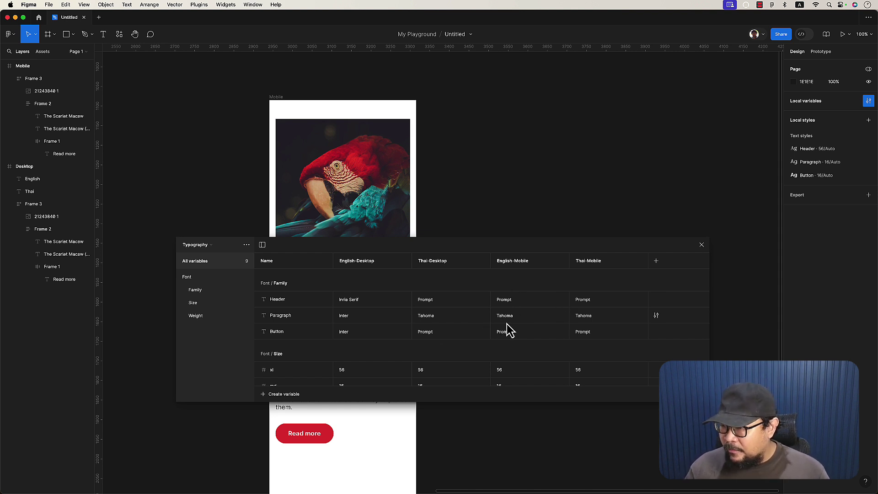
# Step: Change the English-Mobile xl font size from 56 to 40
pyautogui.scroll(-2, 510, 329)
pyautogui.scroll(-1, 510, 329)
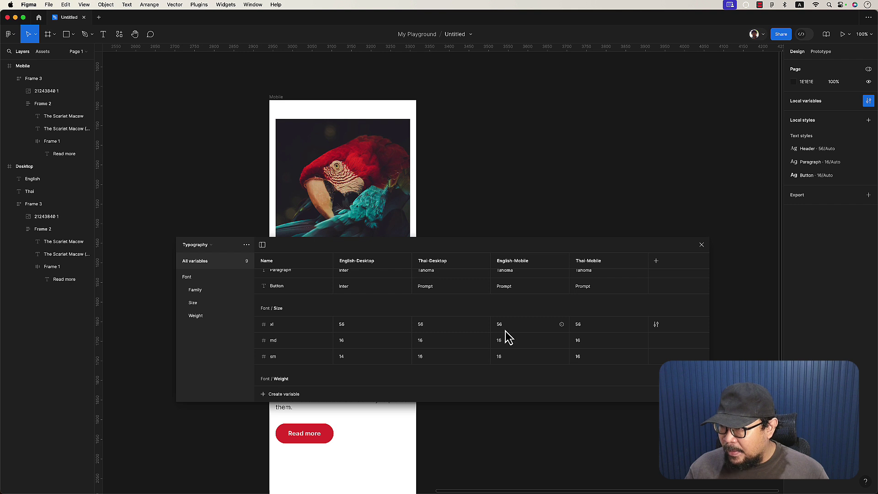
pyautogui.click(506, 331)
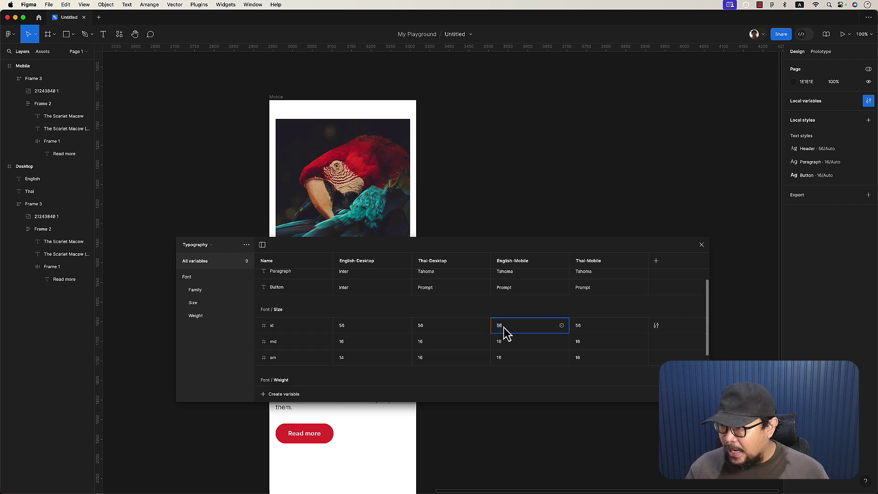
pyautogui.scroll(-2, 392, 215)
pyautogui.scroll(-2, 391, 210)
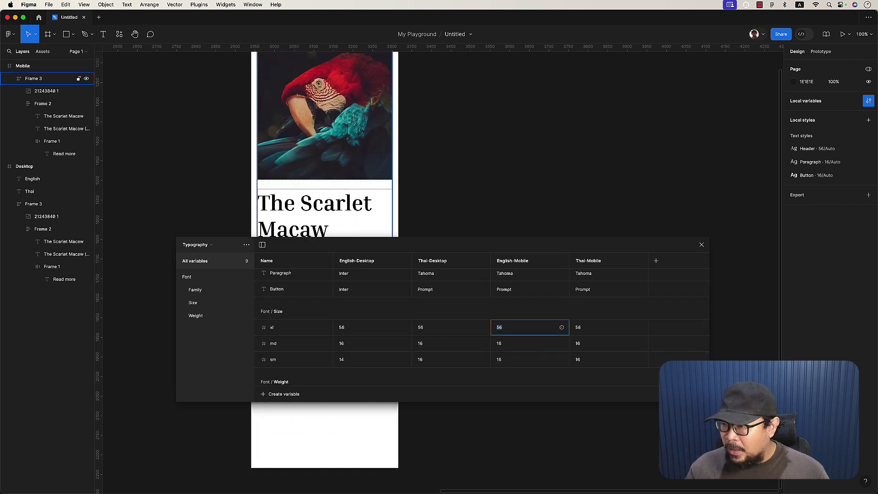
pyautogui.scroll(-2, 389, 205)
pyautogui.moveTo(519, 343)
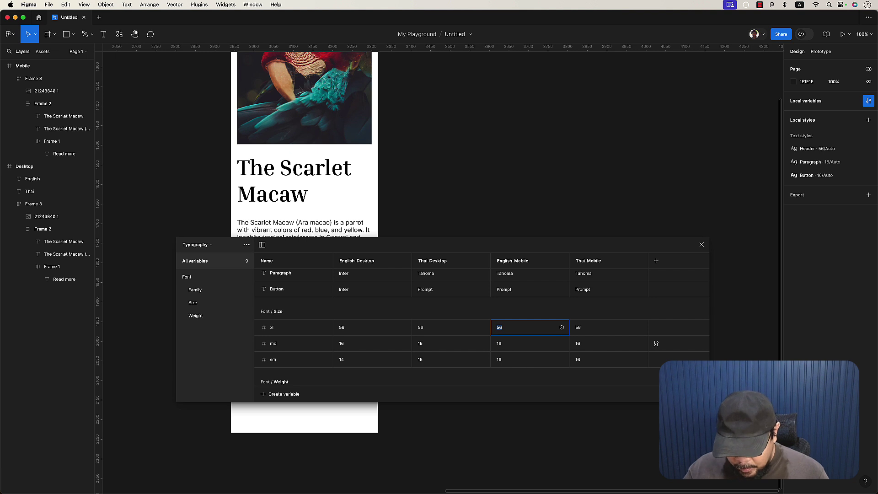
pyautogui.write('40')
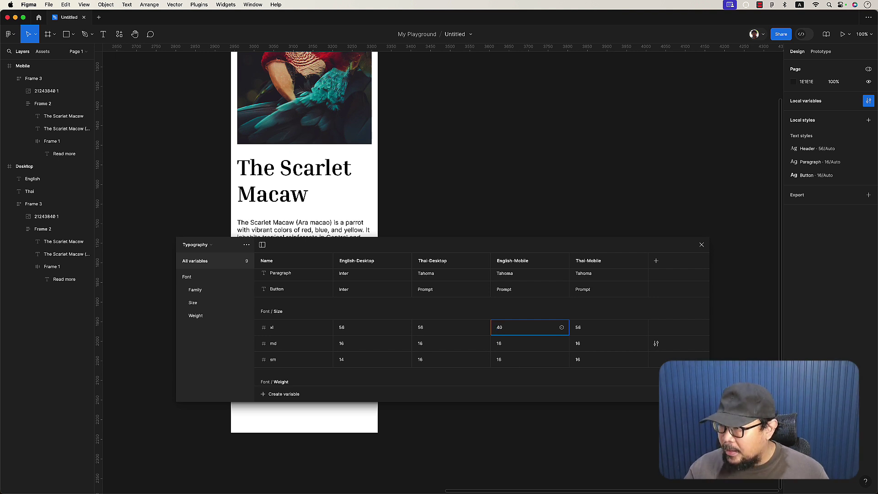
pyautogui.press('Return')
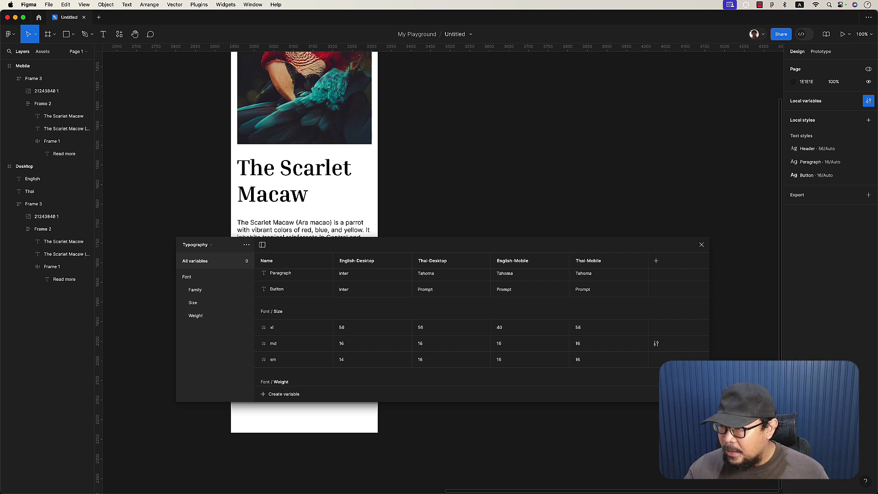
# Step: Check the Mobile card heading, select the Mobile frame, and move the variables table lower
pyautogui.click(290, 221)
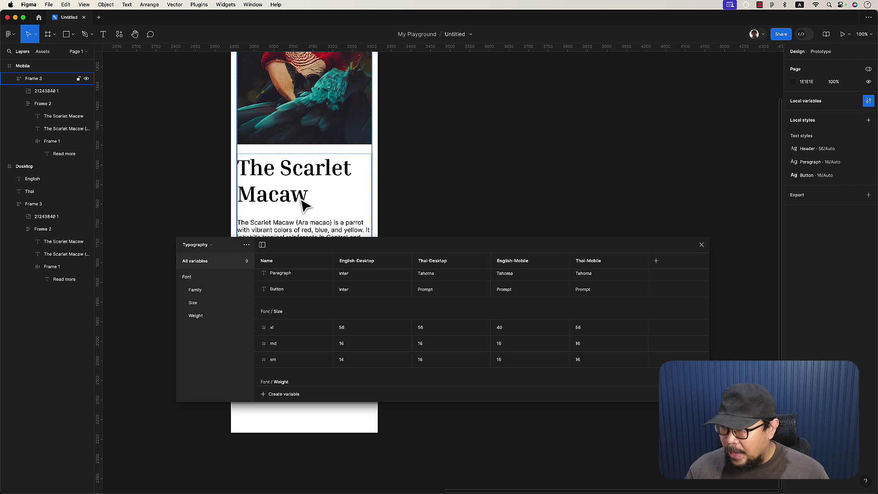
pyautogui.doubleClick(304, 204)
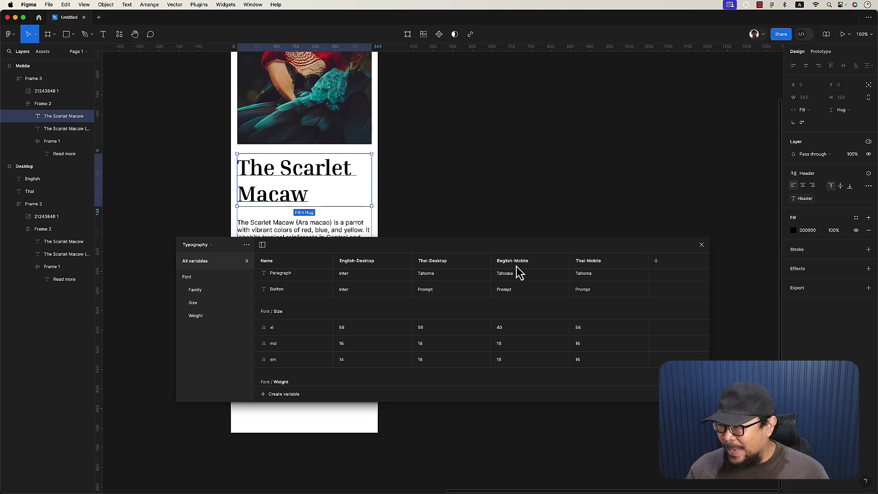
pyautogui.click(503, 205)
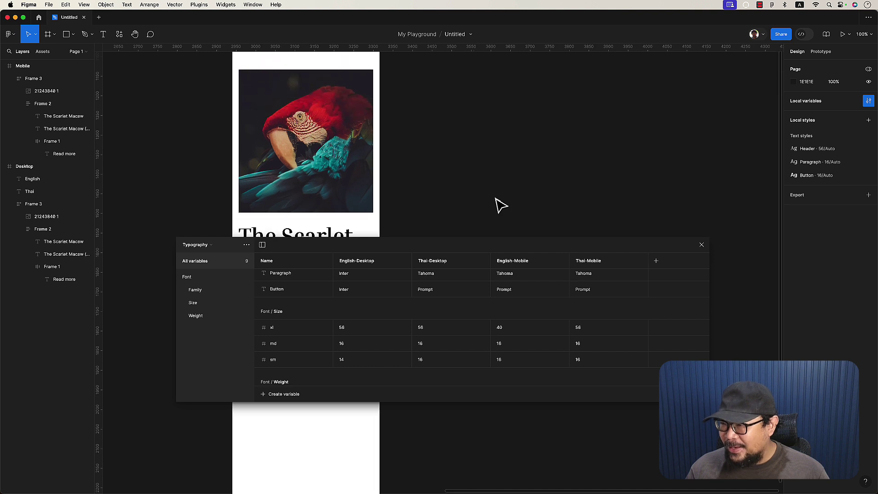
pyautogui.click(247, 64)
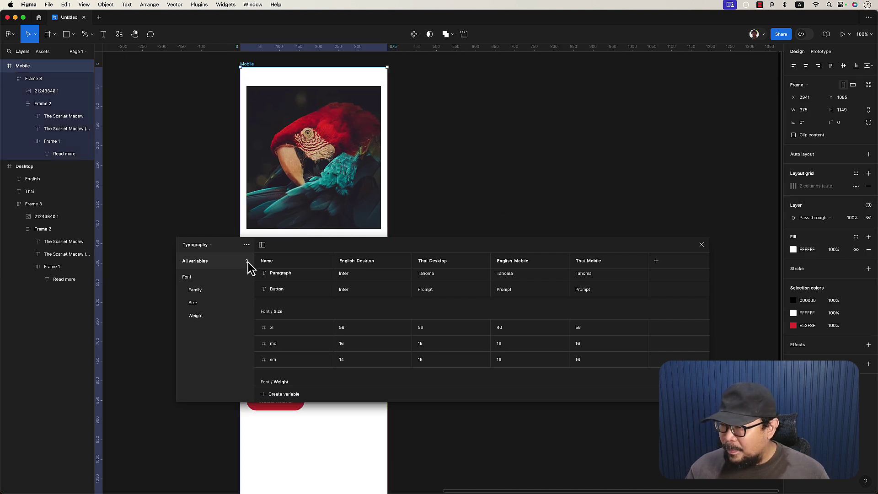
pyautogui.moveTo(346, 243); pyautogui.dragTo(312, 318)
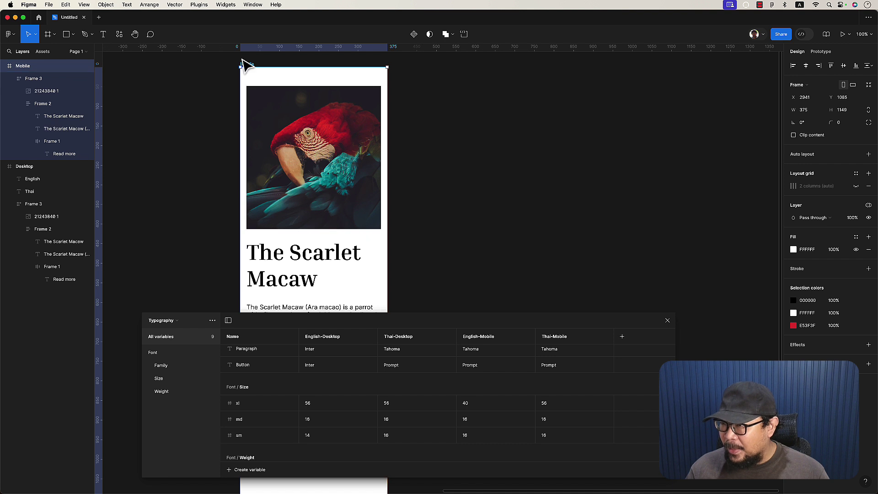
# Step: Set the Mobile frame's Language mode to Eng and Typography mode to English-Mobile
pyautogui.click(868, 205)
pyautogui.moveTo(830, 231)
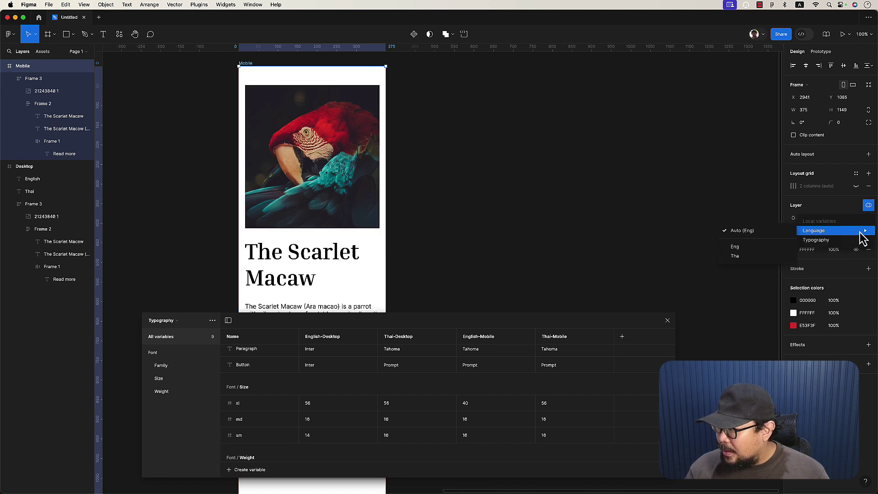
pyautogui.click(763, 231)
pyautogui.click(867, 206)
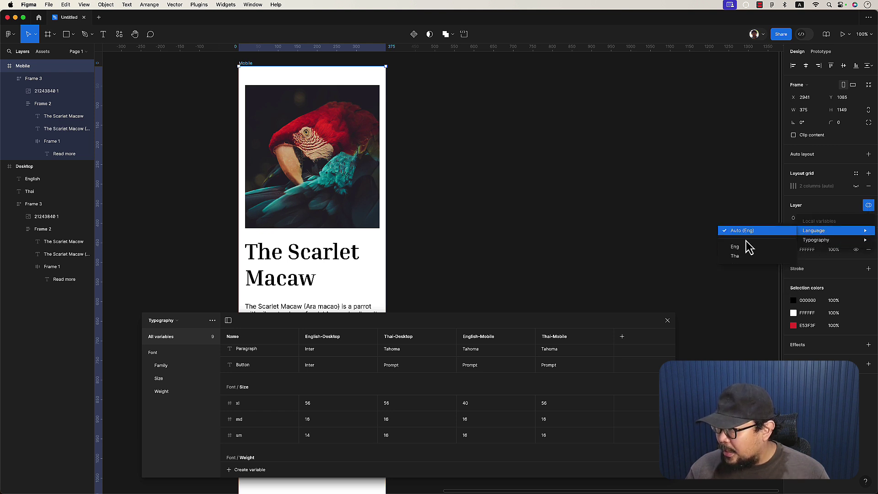
pyautogui.click(745, 247)
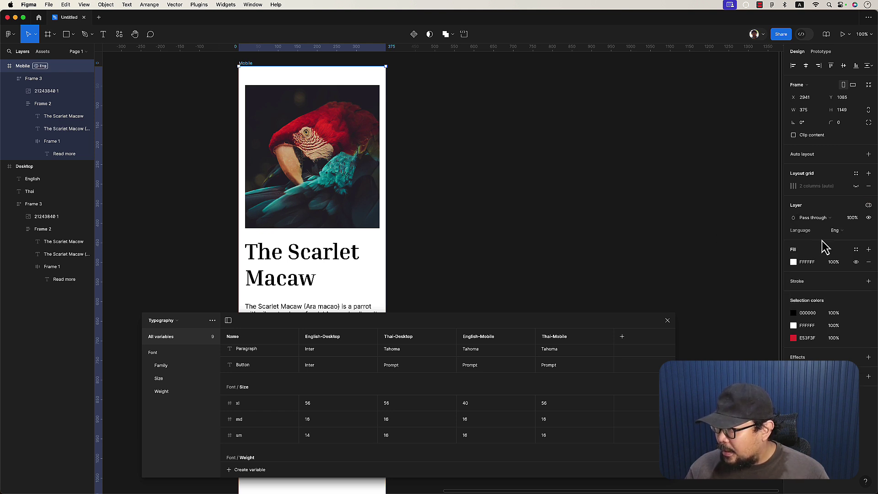
pyautogui.click(869, 206)
pyautogui.moveTo(830, 240)
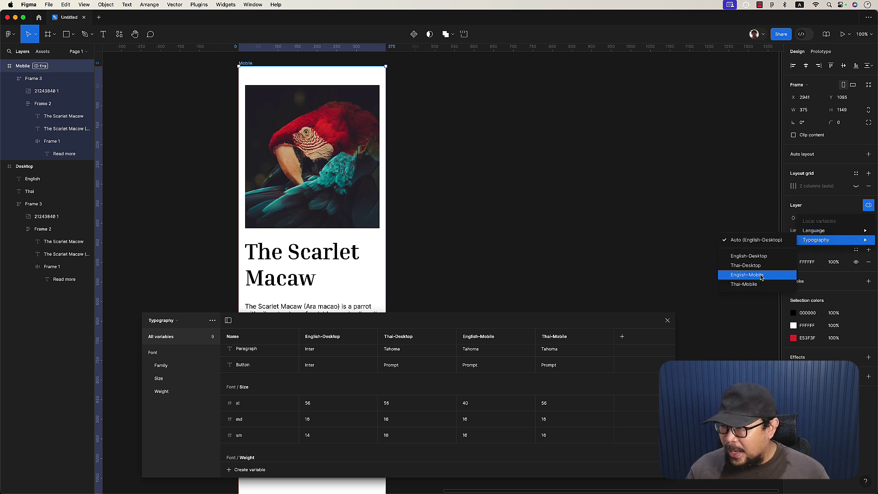
pyautogui.click(761, 276)
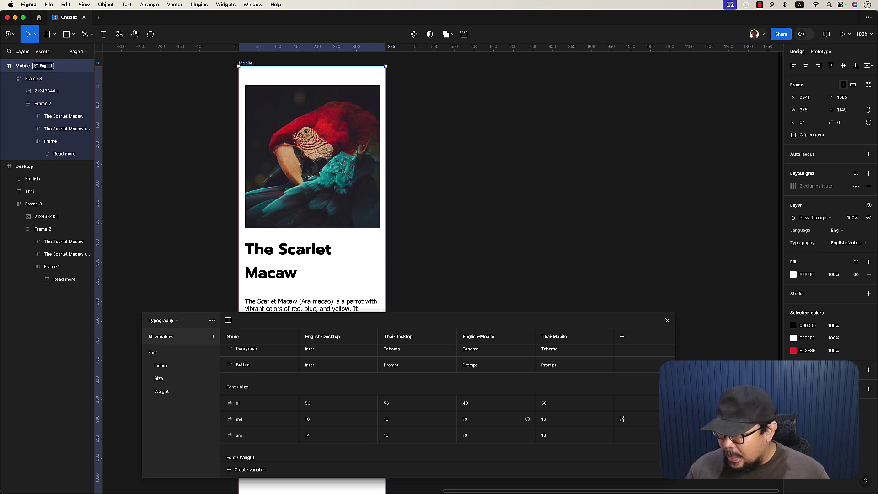
pyautogui.scroll(3, 489, 428)
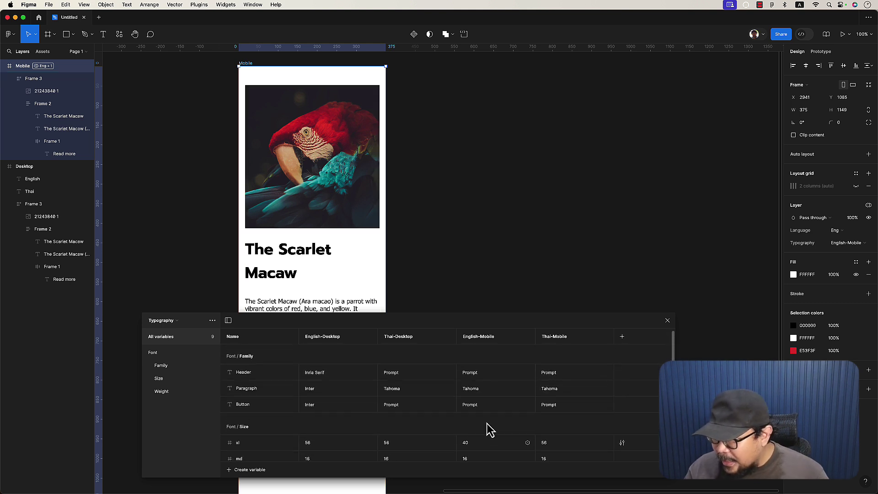
# Step: Give English-Mobile an Inria Serif Header font and Inter Paragraph and Button fonts
pyautogui.doubleClick(322, 372)
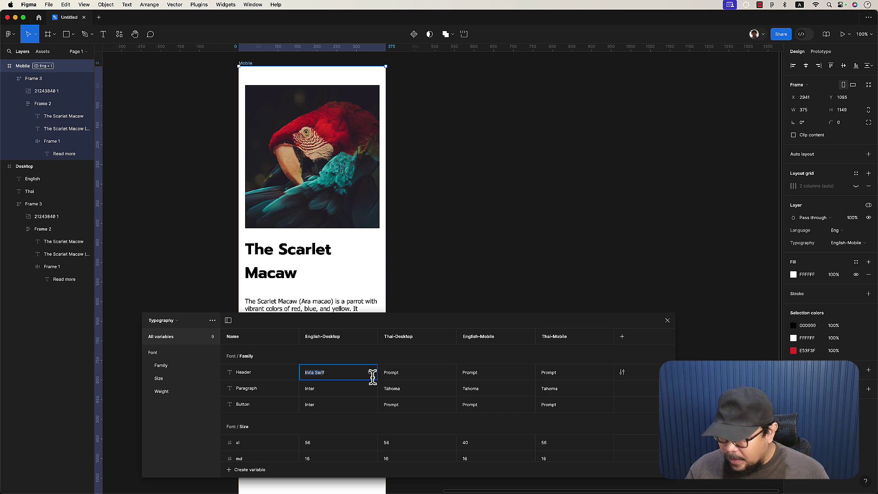
pyautogui.click(332, 372)
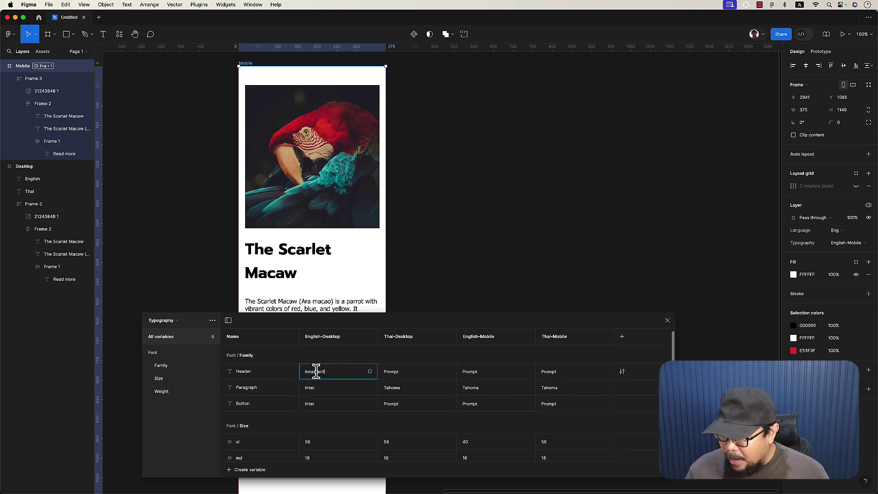
pyautogui.doubleClick(316, 370)
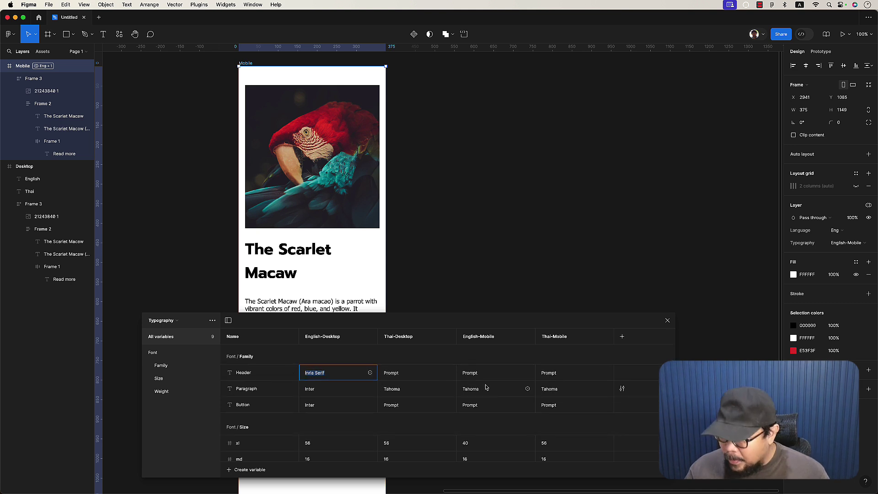
pyautogui.doubleClick(476, 371)
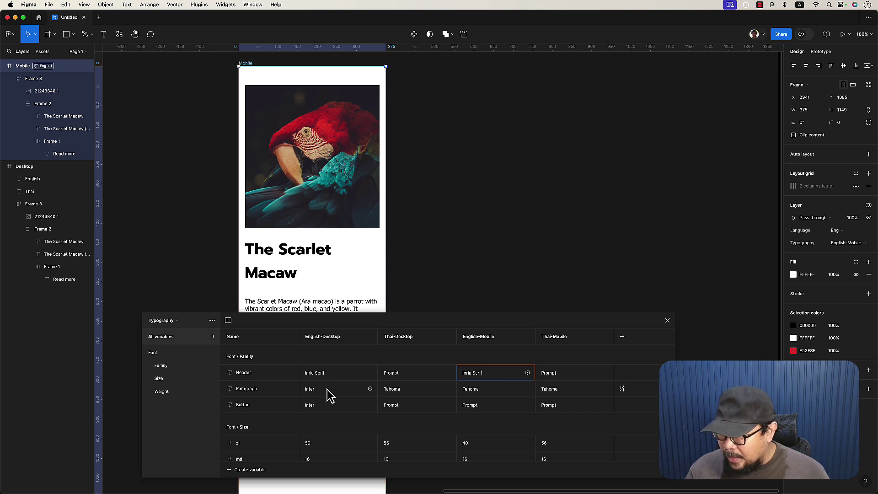
pyautogui.doubleClick(471, 389)
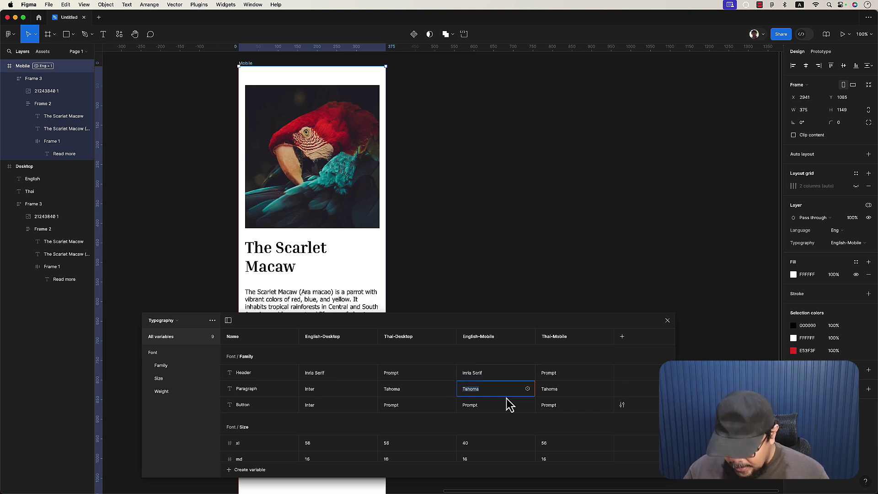
pyautogui.write('Inter')
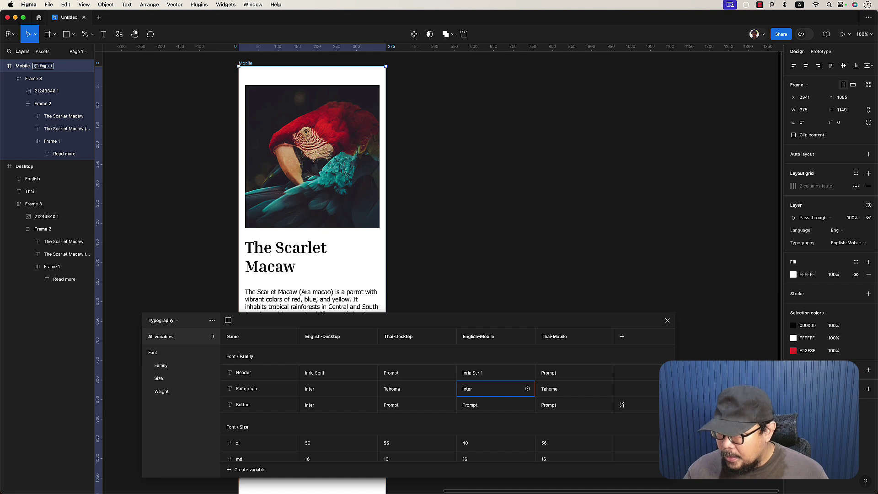
pyautogui.doubleClick(503, 405)
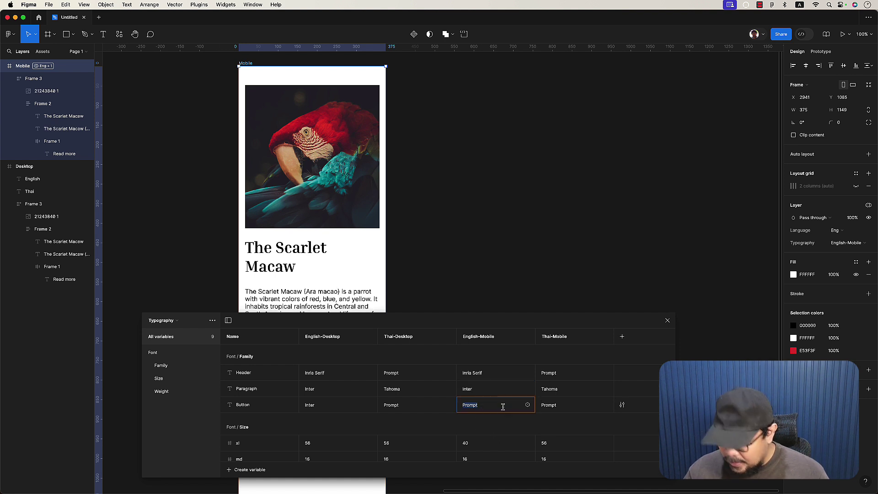
pyautogui.write('Inter')
pyautogui.press('Return')
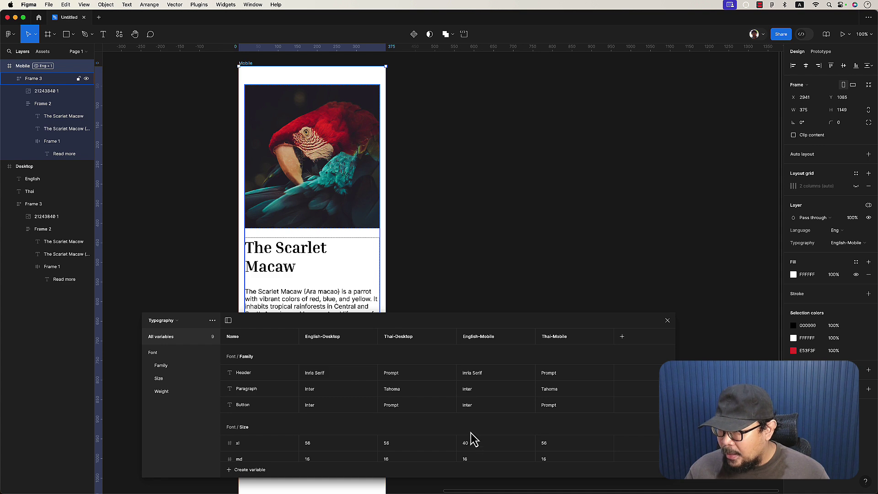
# Step: Set the English-Mobile xl font size to 36 and md to 14
pyautogui.click(484, 445)
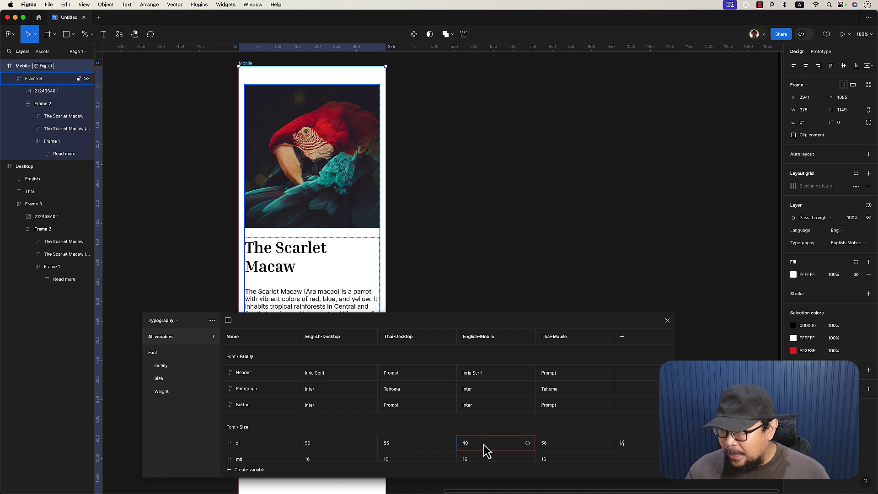
pyautogui.write('32')
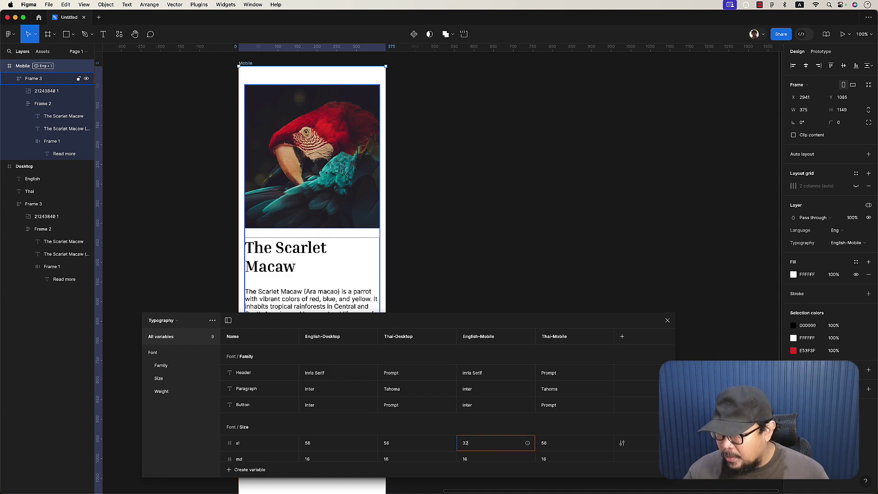
pyautogui.press('Return')
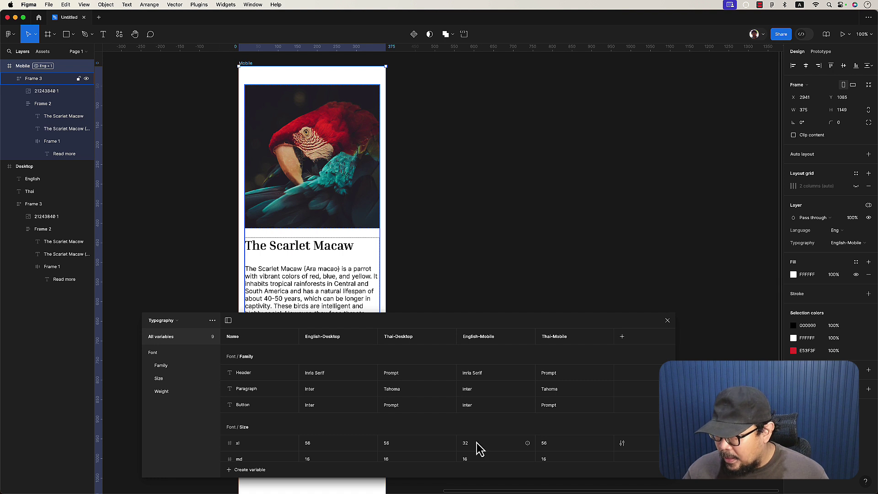
pyautogui.click(476, 443)
pyautogui.write('3')
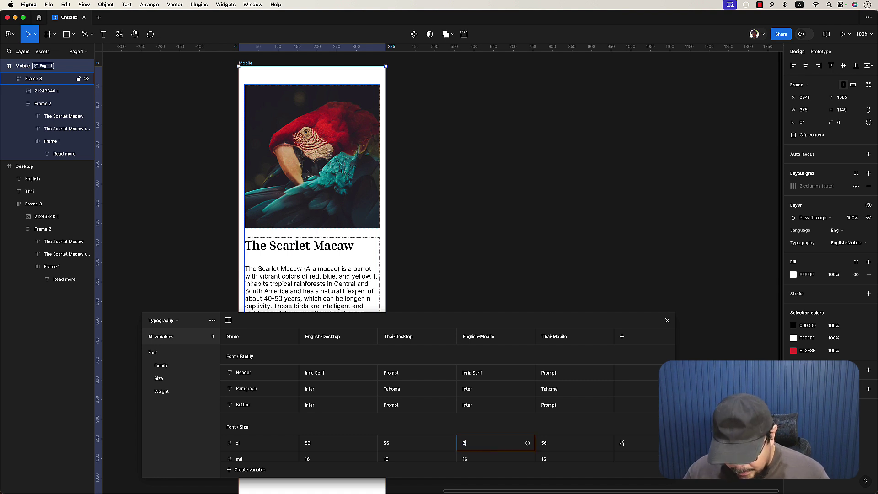
pyautogui.press('Return')
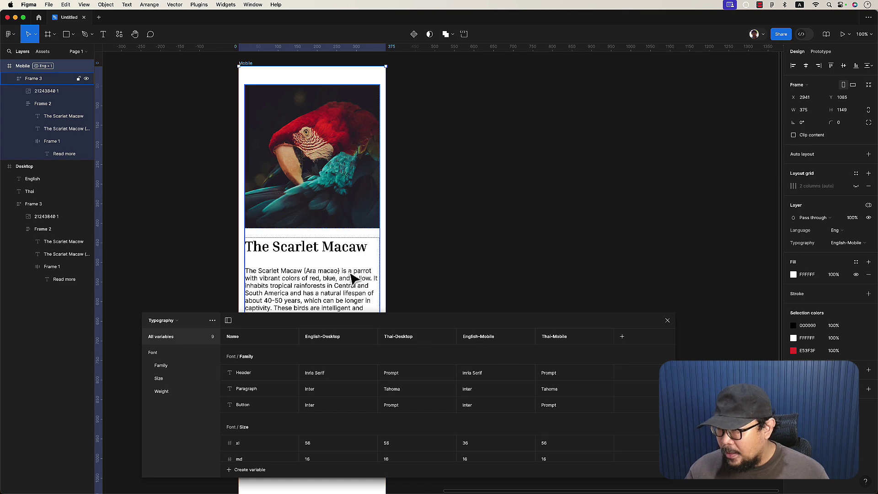
pyautogui.scroll(-3, 343, 275)
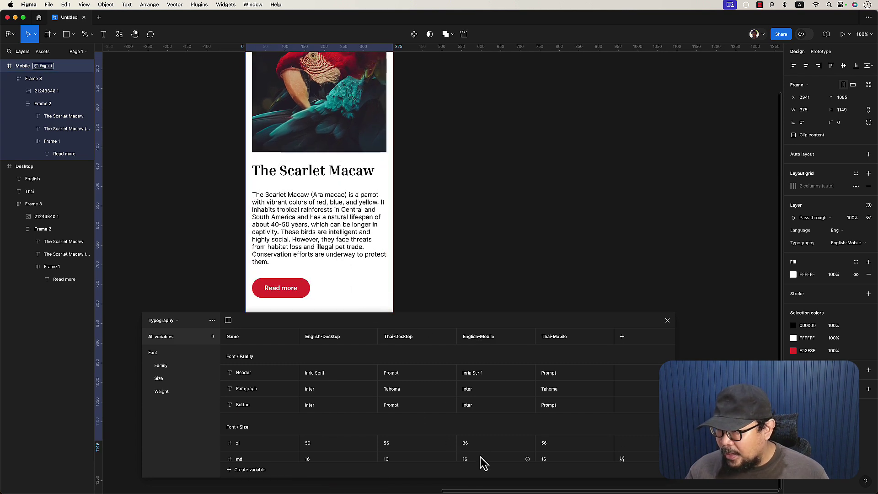
pyautogui.scroll(-1, 482, 450)
pyautogui.scroll(-1, 482, 444)
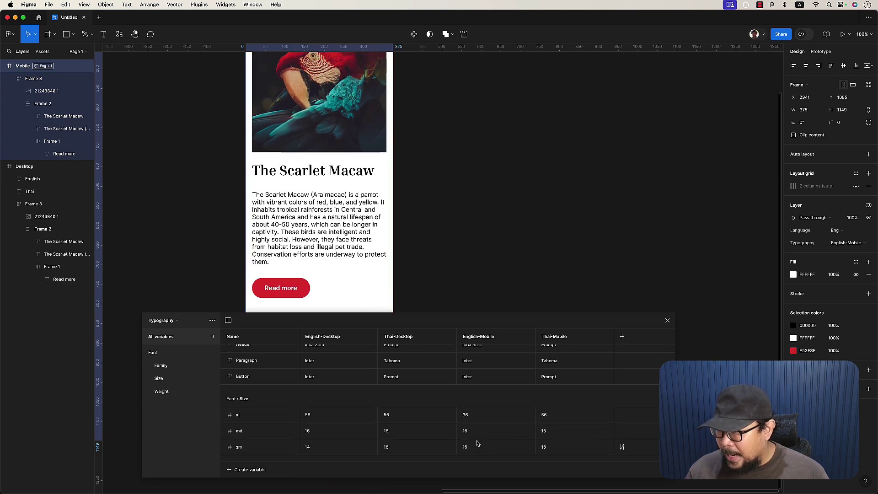
pyautogui.click(471, 434)
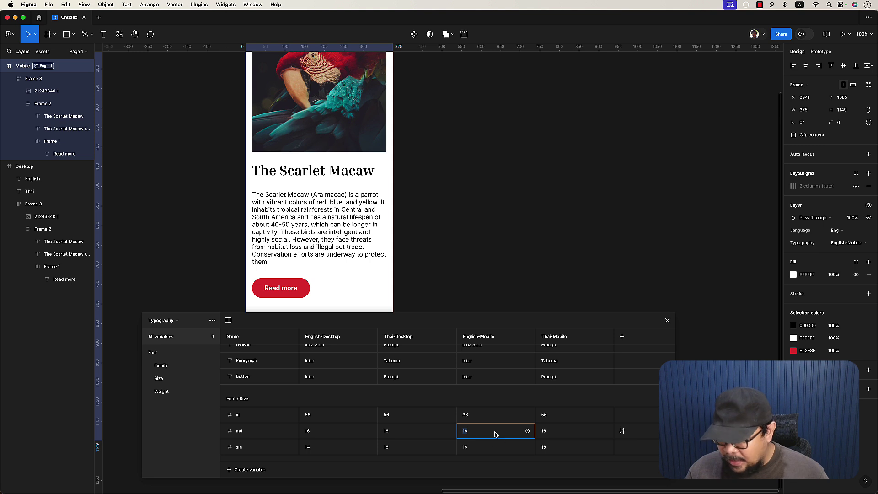
pyautogui.write('1')
pyautogui.press('Return')
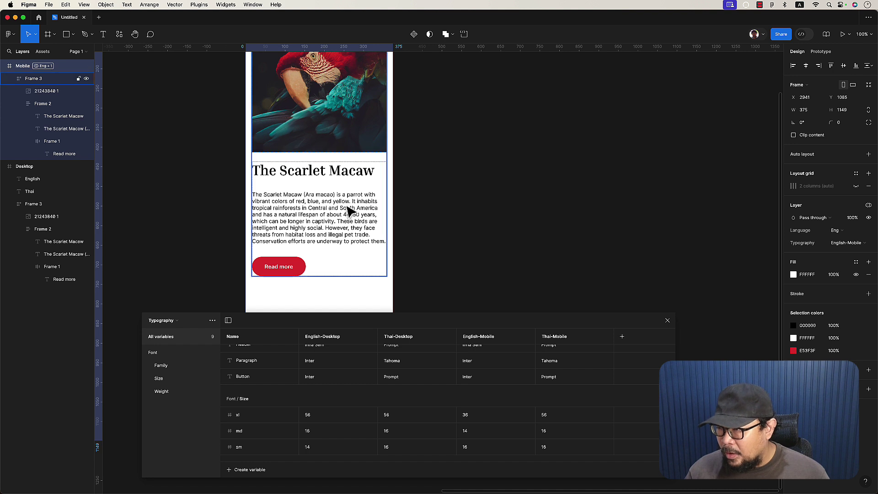
pyautogui.moveTo(621, 414)
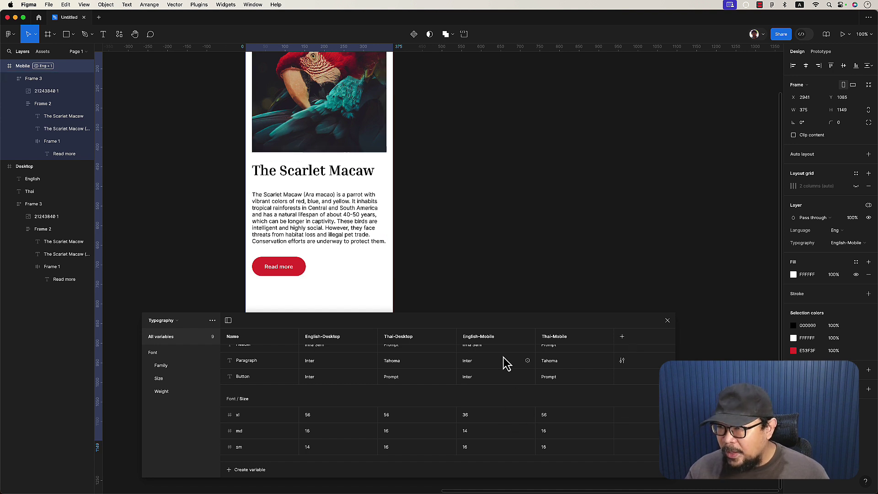
# Step: Set the Thai-Mobile xl font size to 36 and md to 14
pyautogui.click(559, 420)
pyautogui.write('36')
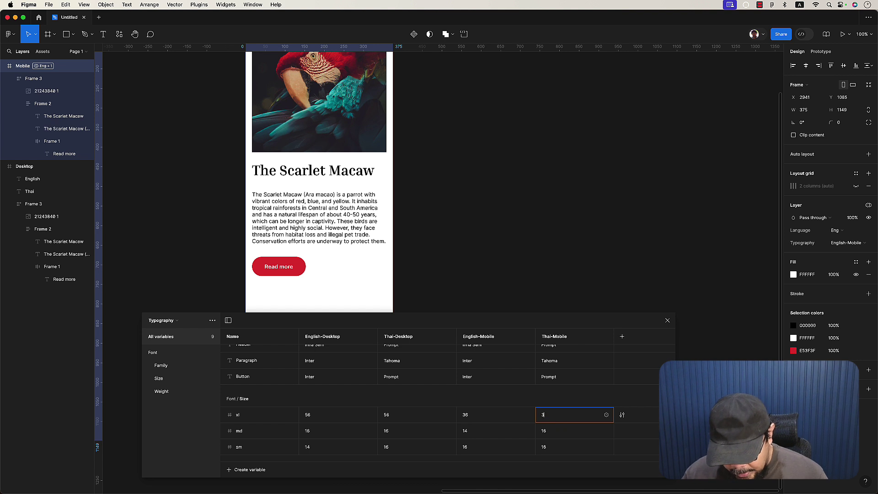
pyautogui.press('Return')
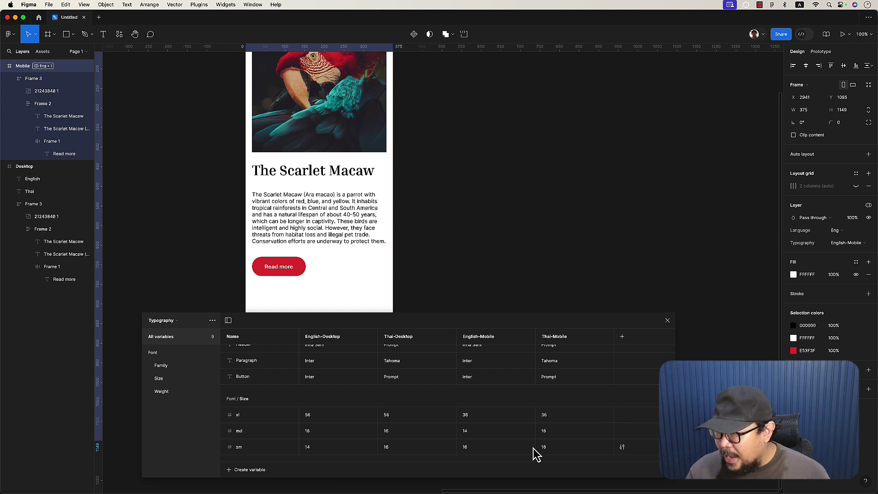
pyautogui.click(547, 434)
pyautogui.press('Return')
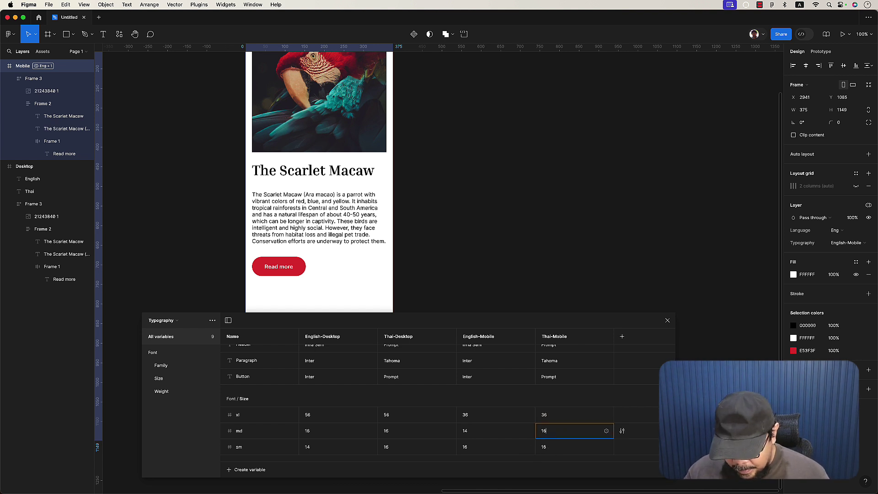
pyautogui.write('4')
pyautogui.press('Return')
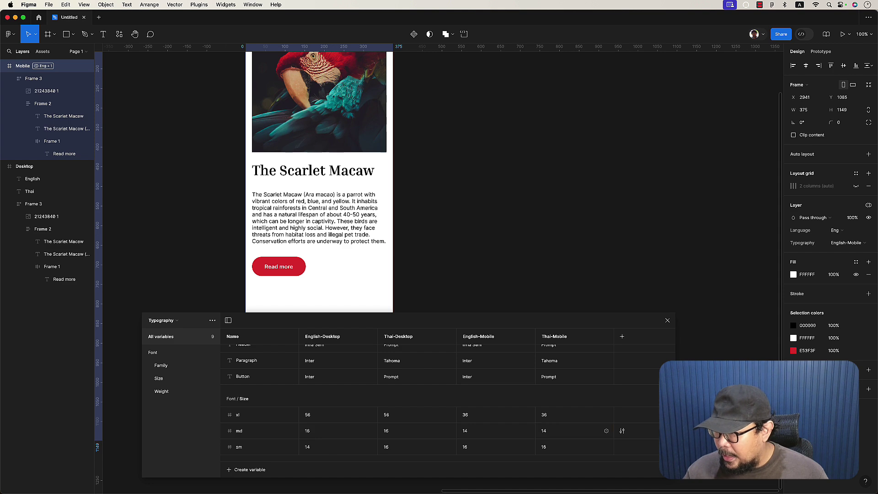
pyautogui.click(515, 289)
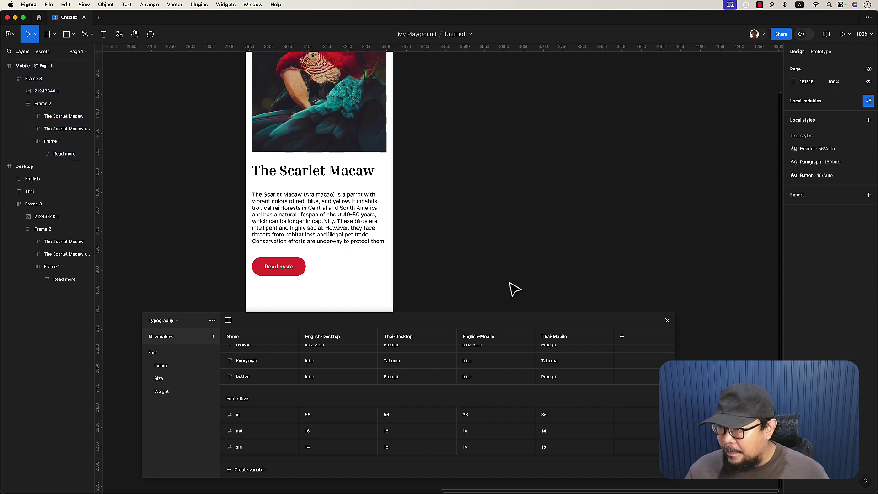
# Step: Close the variables table and switch the Mobile frame to Thai-Mobile typography and Tha language
pyautogui.click(667, 320)
pyautogui.scroll(5, 506, 265)
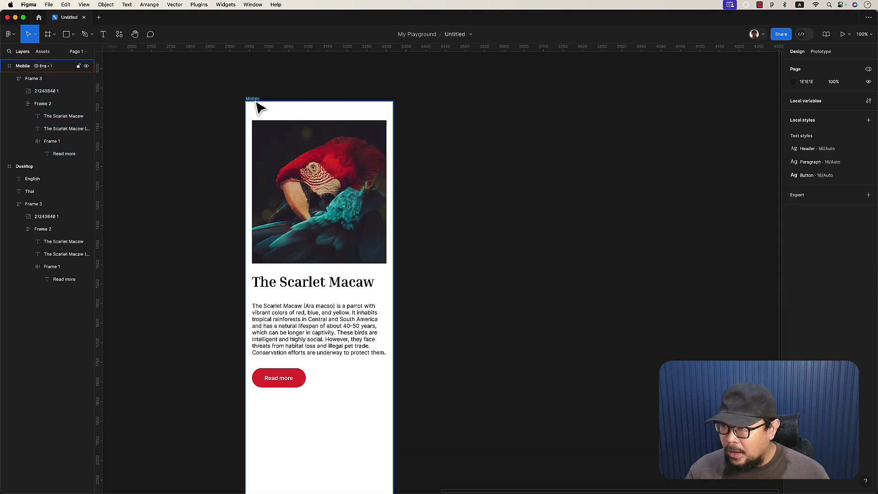
pyautogui.click(254, 99)
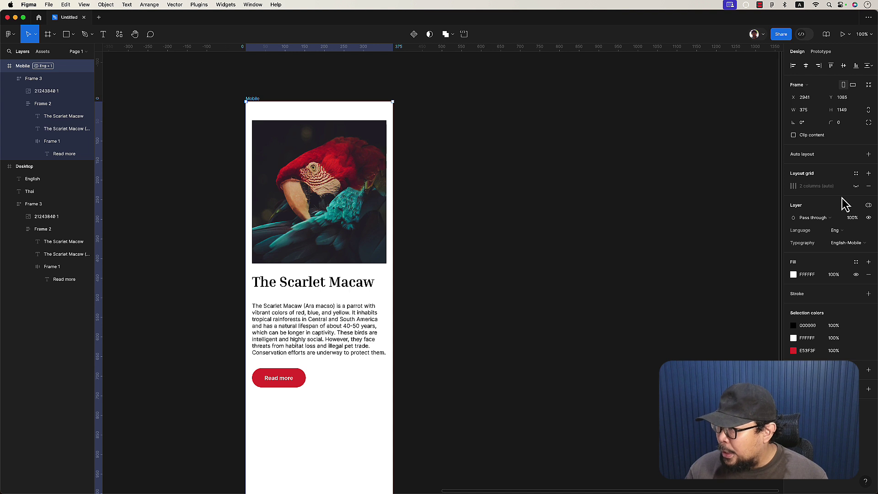
pyautogui.click(863, 243)
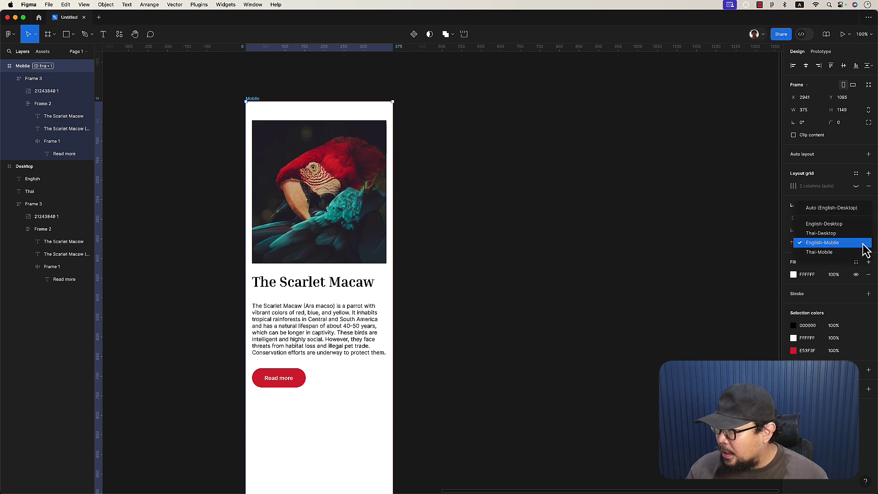
pyautogui.click(835, 254)
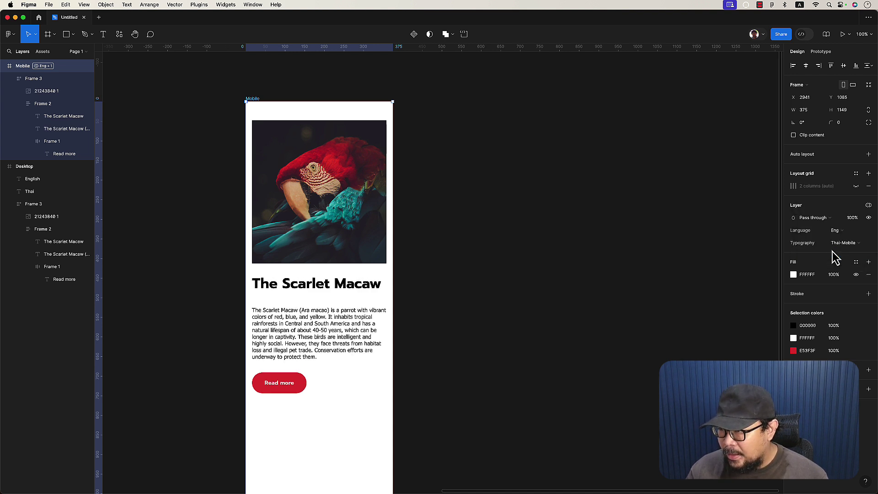
pyautogui.click(852, 232)
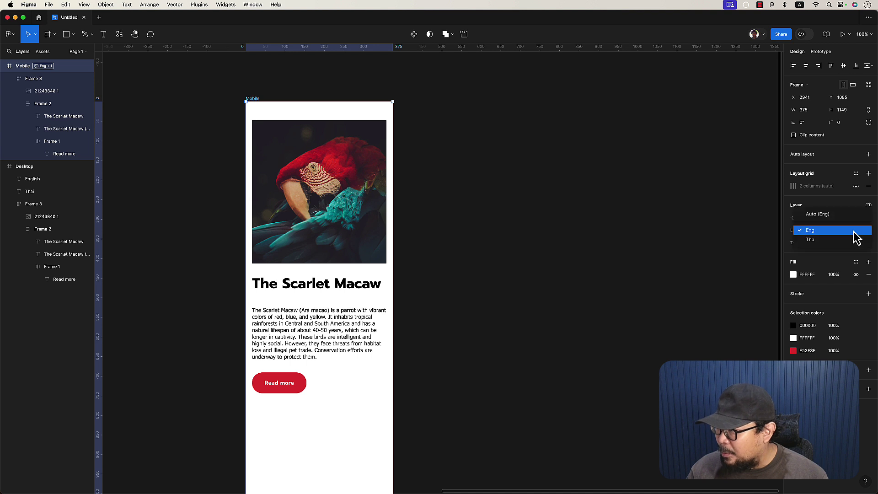
pyautogui.click(829, 240)
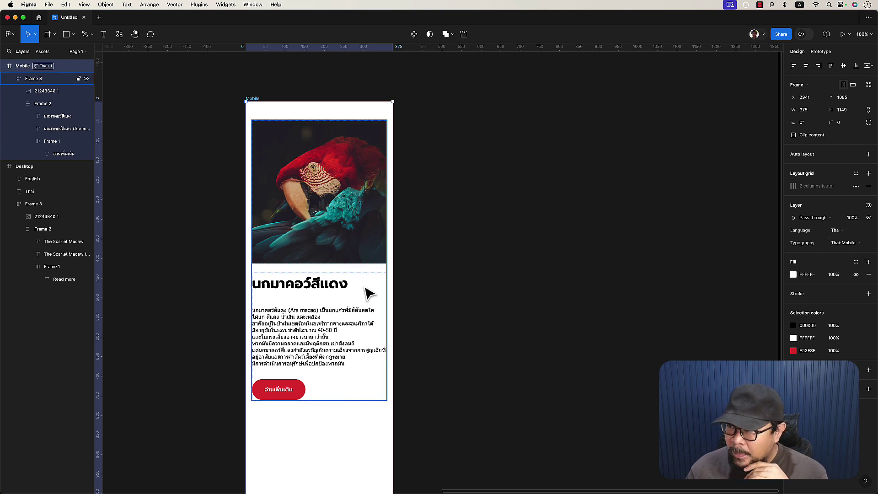
# Step: Move the Mobile frame left beside the Desktop frame, ending at x 2129
pyautogui.hscroll(-10, 368, 292)
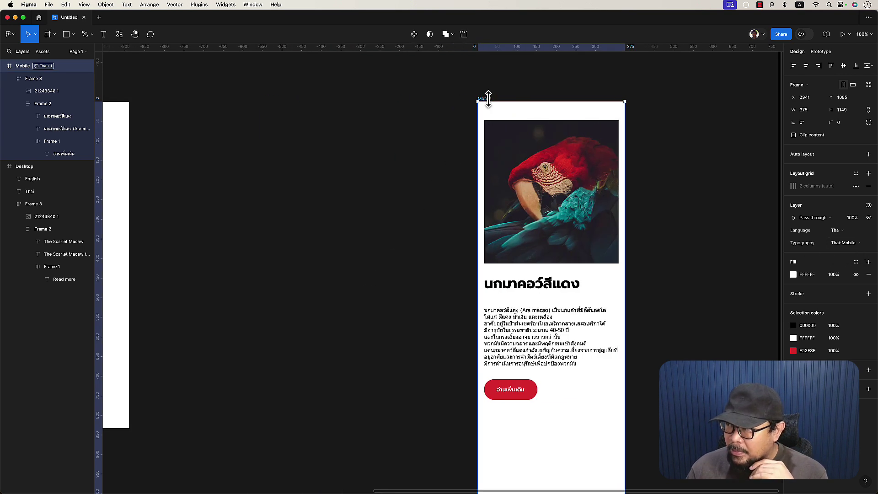
pyautogui.moveTo(489, 98); pyautogui.dragTo(183, 102)
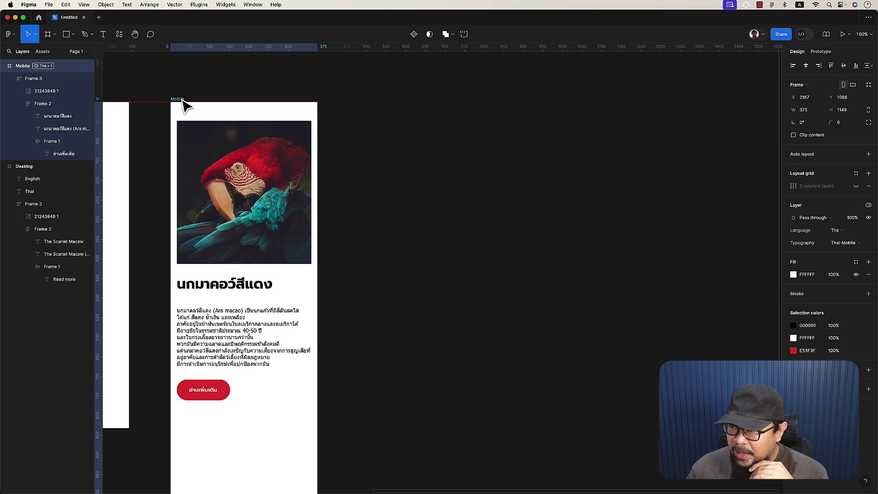
pyautogui.hscroll(-15, 382, 245)
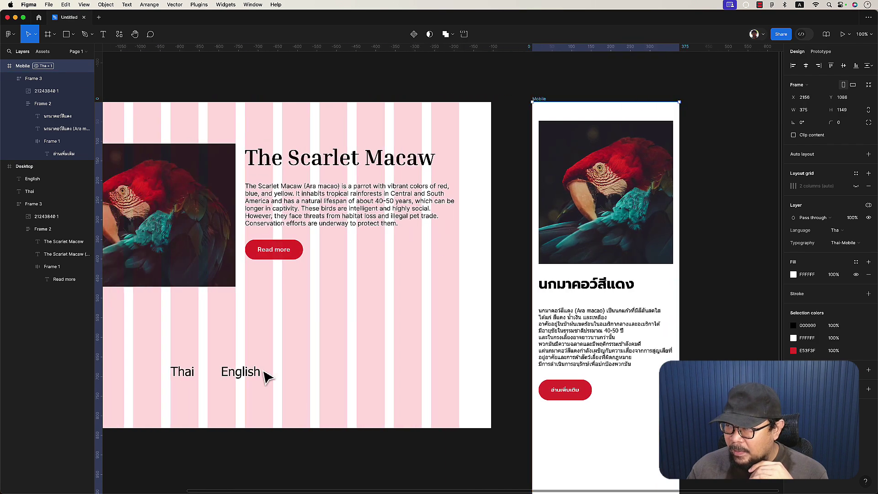
pyautogui.hscroll(-5, 256, 371)
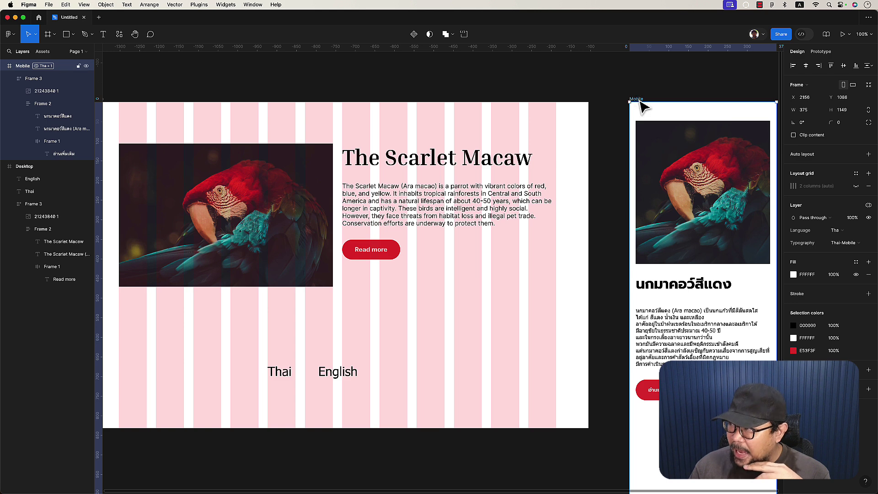
pyautogui.moveTo(640, 106); pyautogui.dragTo(629, 105)
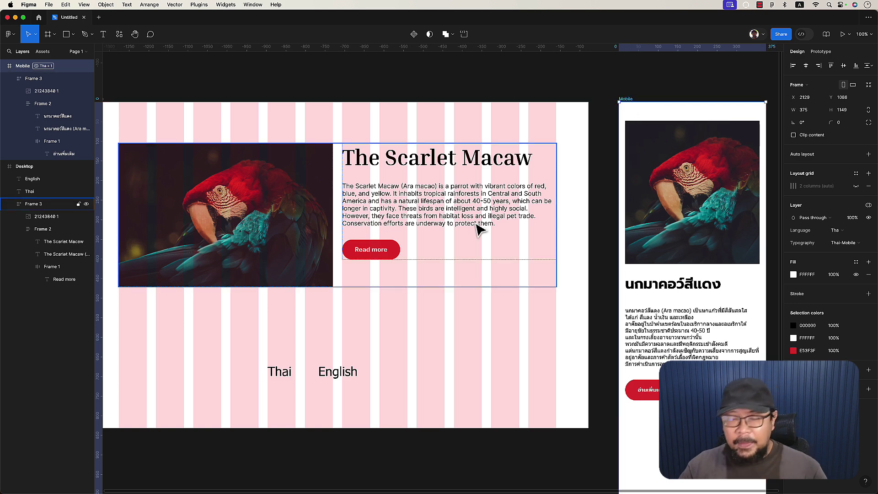